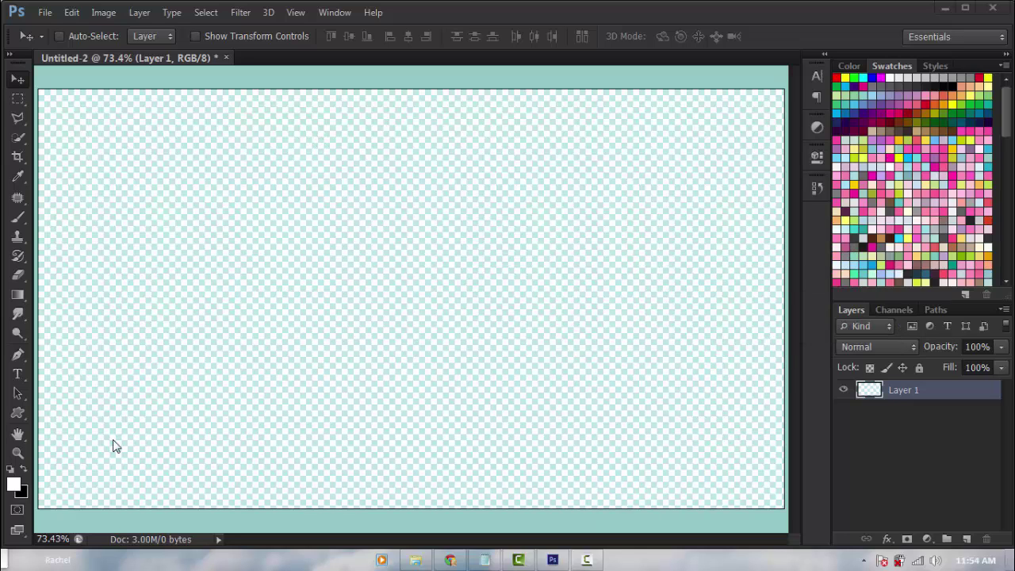
Step: Add the horizontal pink Bebas text "ILALALOVEPINK" and move it to the upper part of the canvas
left_click(23, 459)
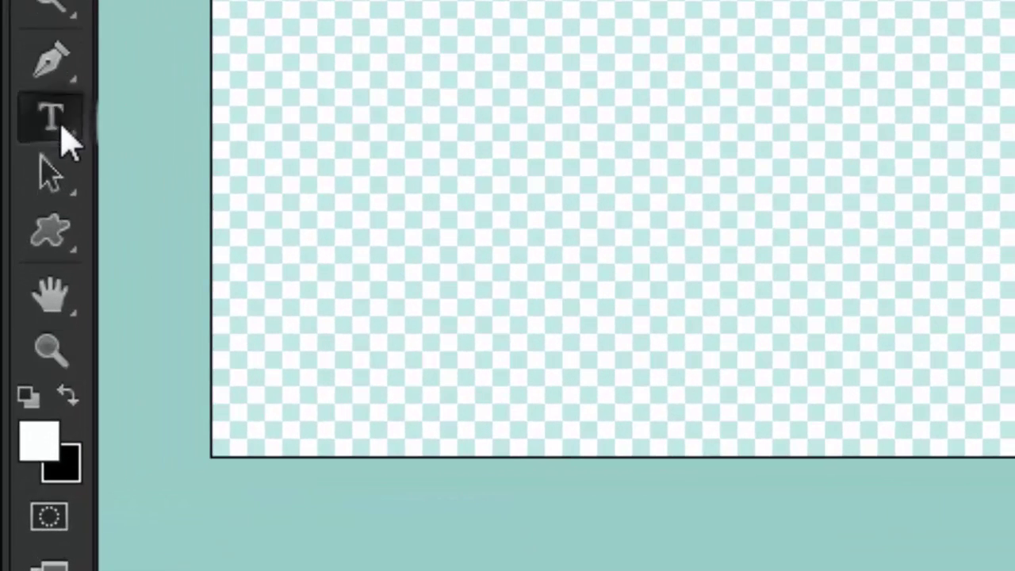
left_click(36, 241)
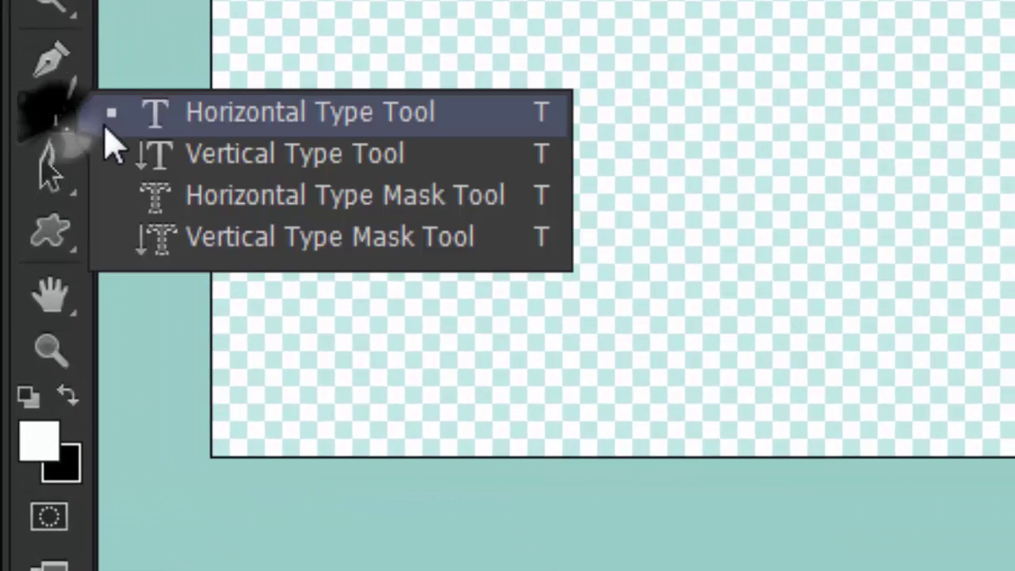
left_click(50, 116)
left_click(52, 119)
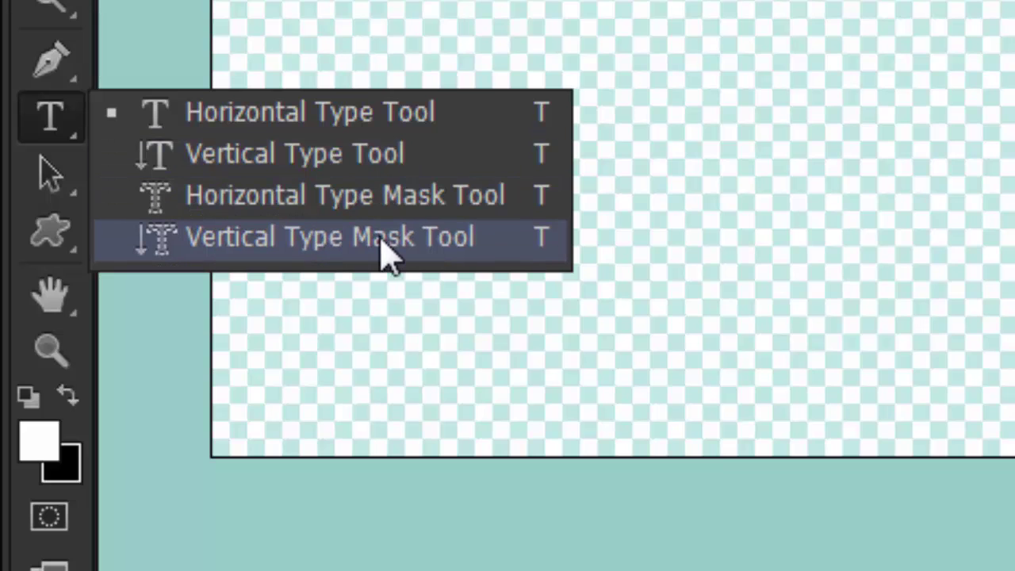
left_click(448, 120)
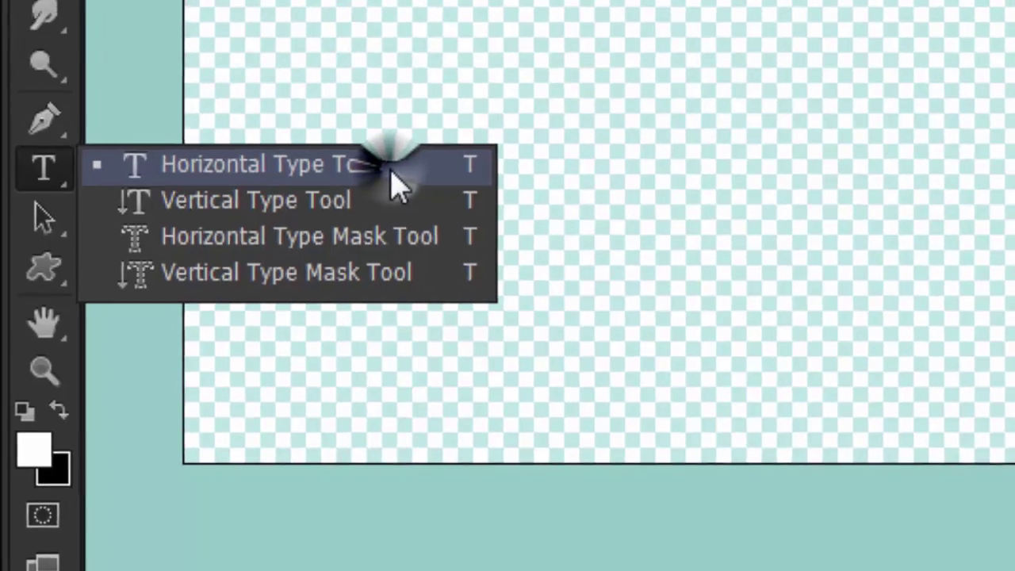
left_click(289, 299)
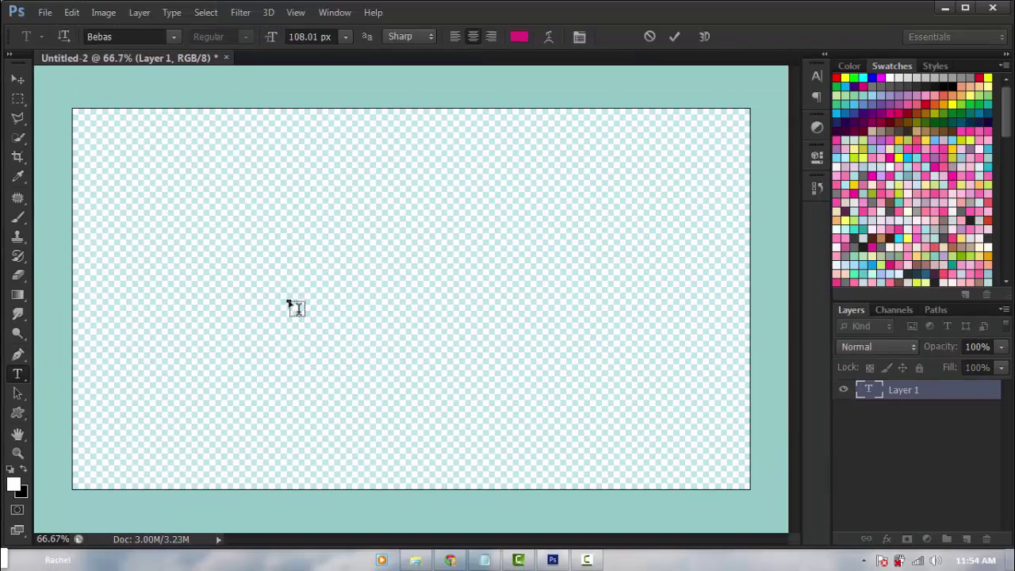
type("ILALALOVEPINK")
left_click_drag(291, 360, 405, 284)
Step: Add a vertical text "ilalalovepink", reduce it to 41.01 px and move it near the canvas's left edge
left_click(17, 373)
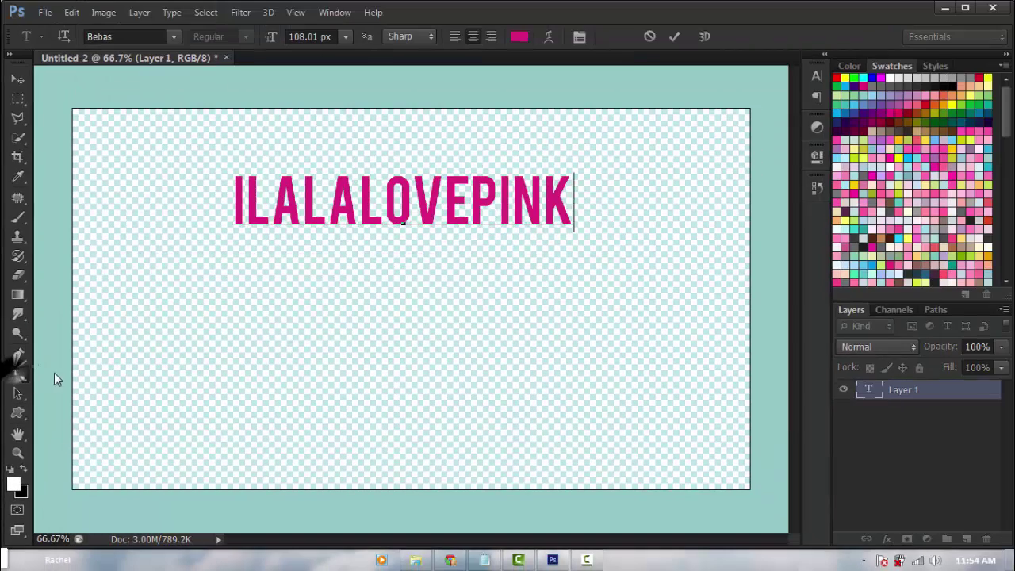
left_click(96, 389)
left_click(373, 371)
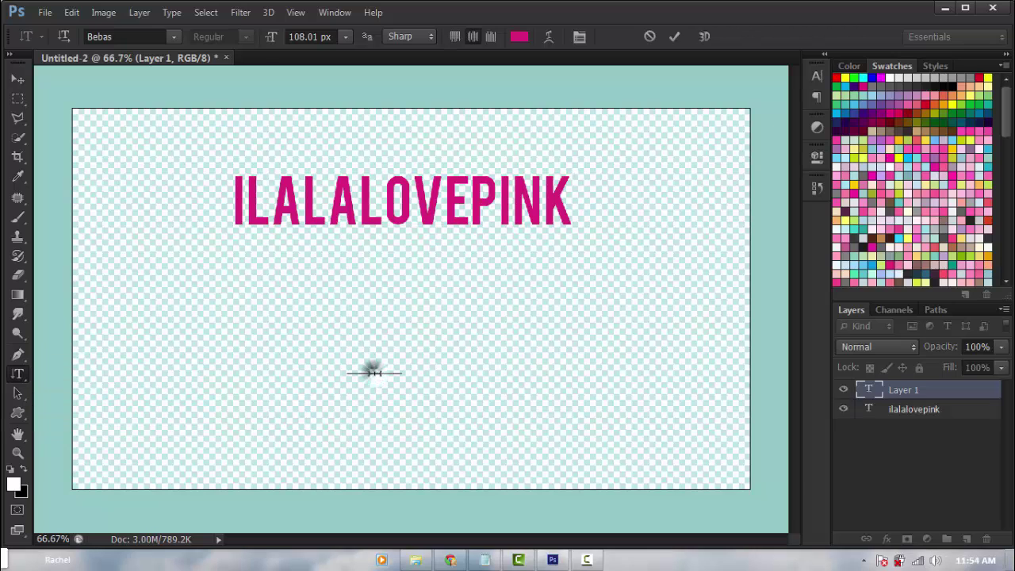
type("ilalalovepink")
key("ctrl+a")
left_click_drag(274, 36, 222, 40)
left_click_drag(425, 300, 200, 216)
Step: Try moving the large horizontal text and the small vertical text while each is in text editing
left_click(17, 373)
left_click(79, 373)
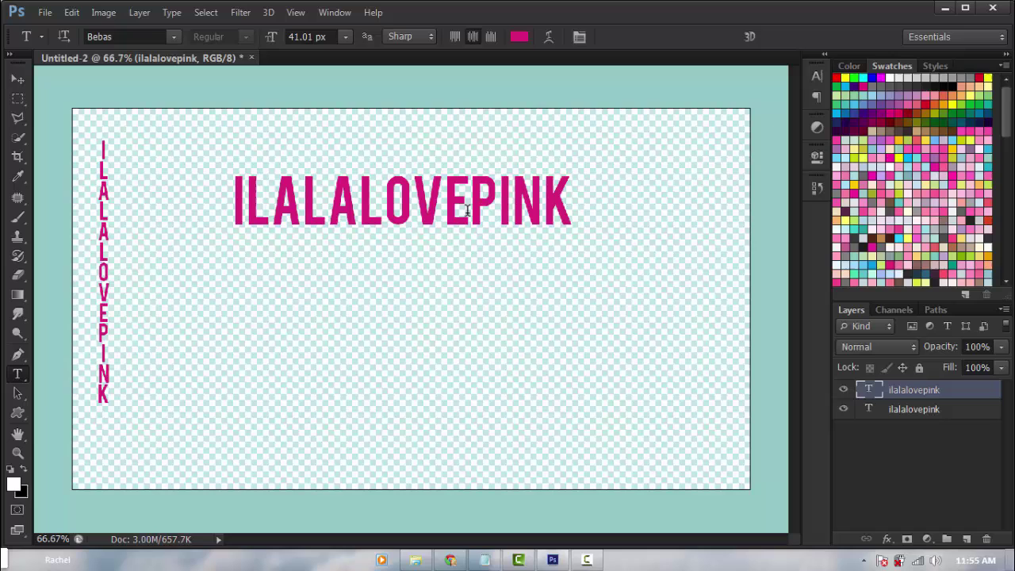
left_click(292, 188)
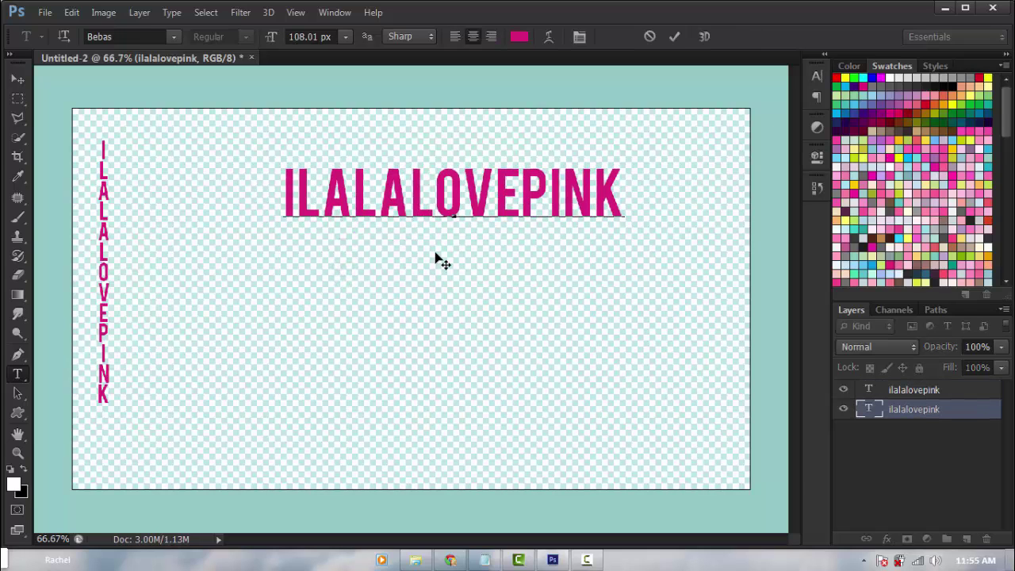
left_click(650, 37)
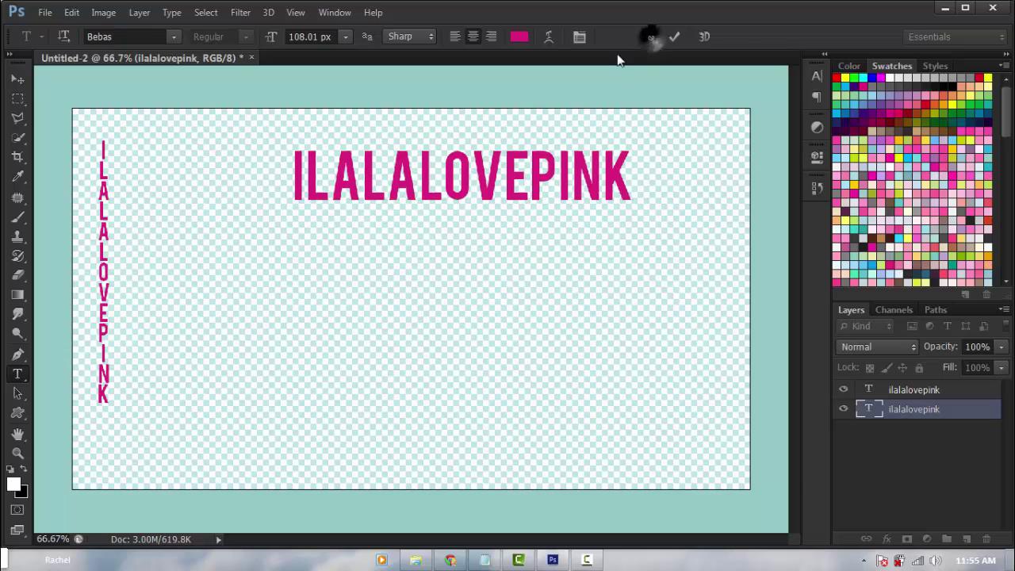
left_click(101, 238)
left_click_drag(170, 257, 236, 287)
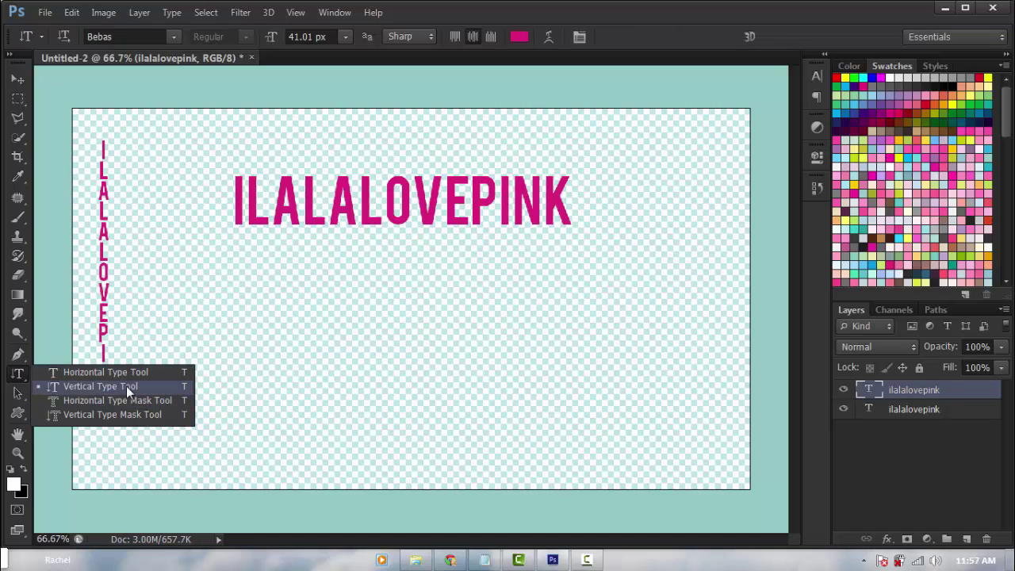
Step: Toggle the large horizontal text repeatedly between vertical and horizontal orientation
left_click(429, 203)
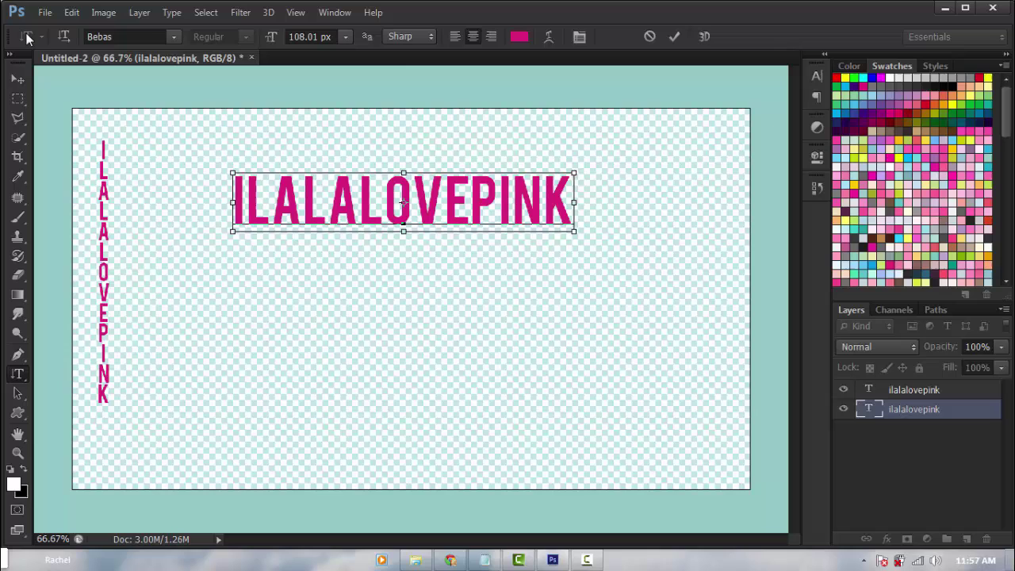
left_click(62, 38)
left_click(66, 38)
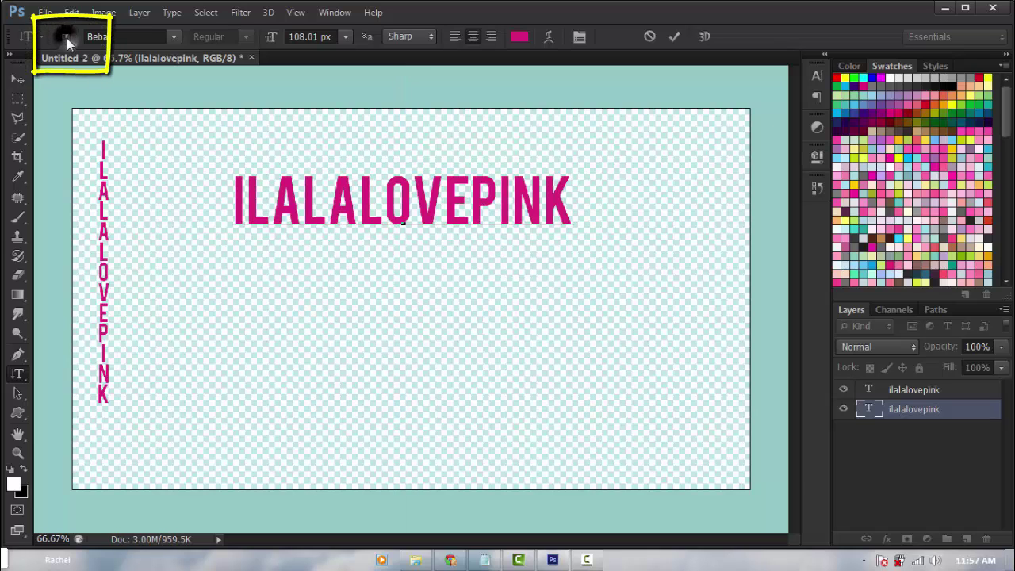
left_click(66, 38)
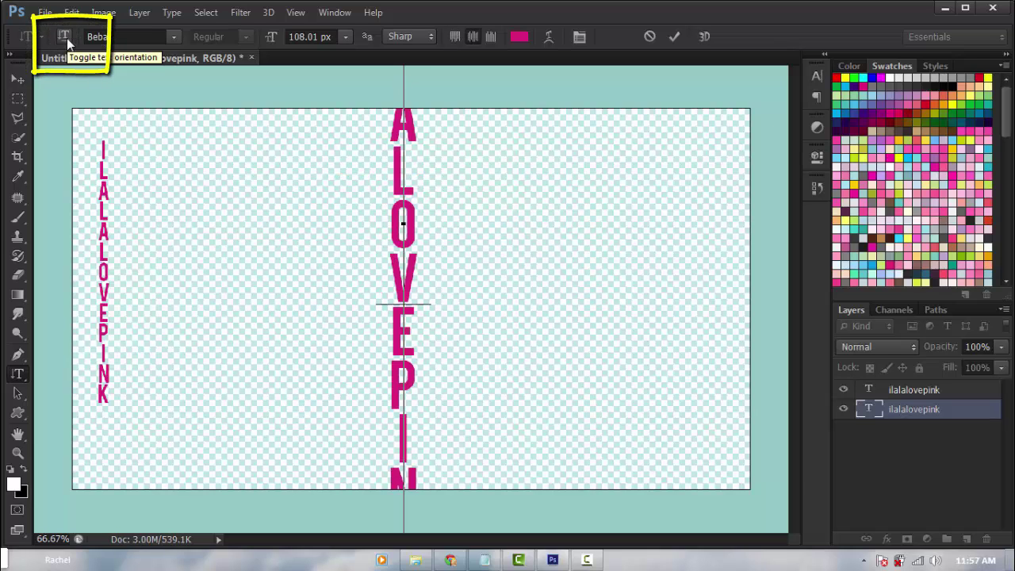
left_click(67, 38)
left_click(66, 39)
left_click(67, 38)
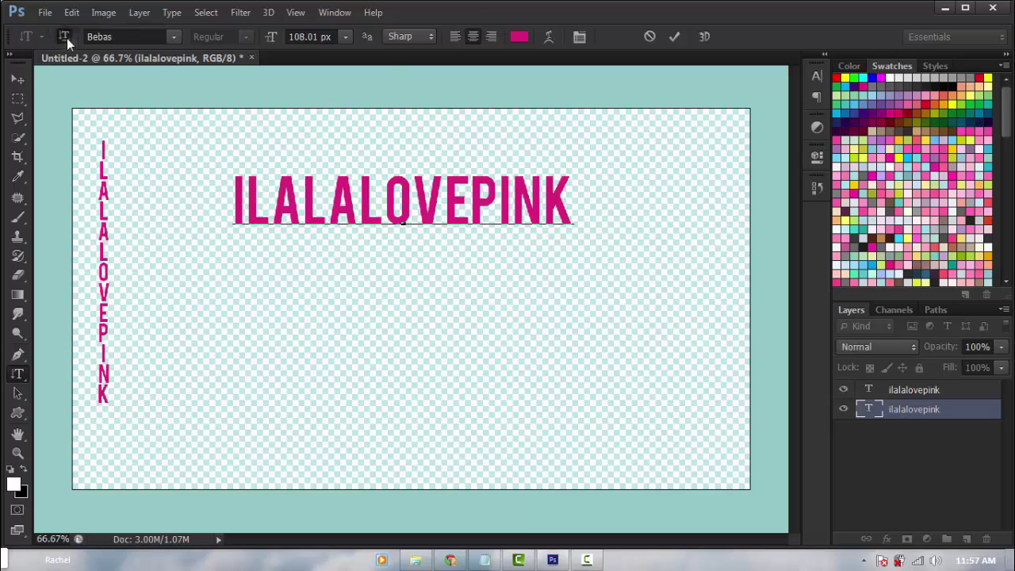
left_click(66, 38)
left_click(66, 38)
right_click(19, 374)
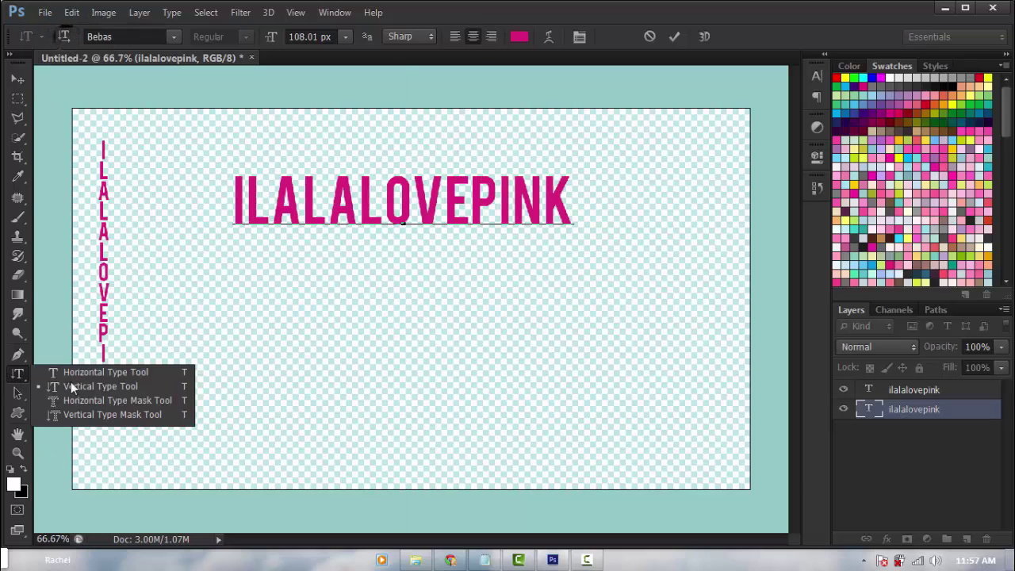
left_click(66, 38)
left_click(67, 38)
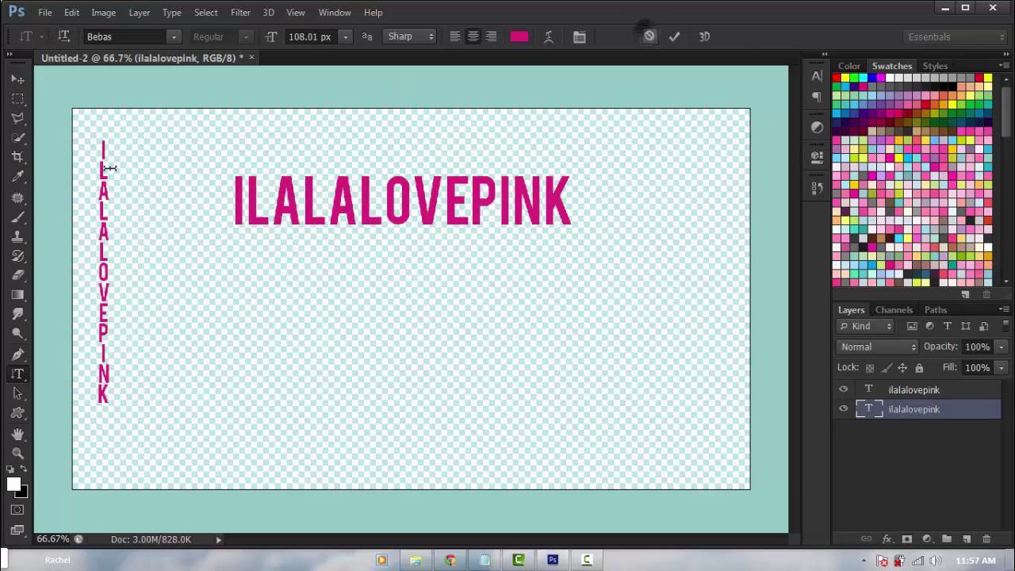
Step: Move the small vertical text away from the canvas edge and toggle its orientation between horizontal and vertical
left_click(103, 162)
left_click_drag(163, 335, 238, 370)
left_click(67, 37)
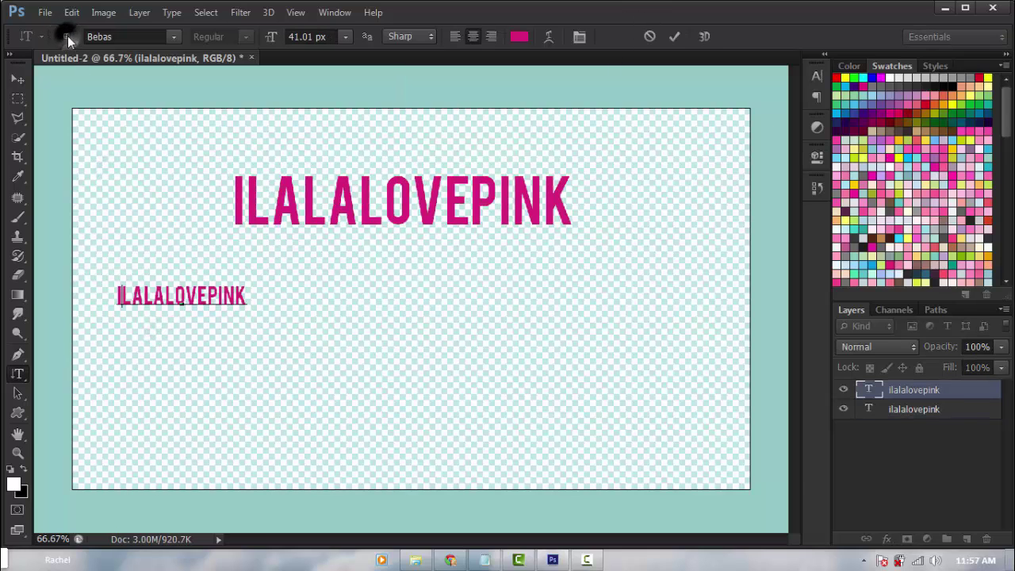
left_click(67, 36)
left_click(68, 37)
left_click(68, 36)
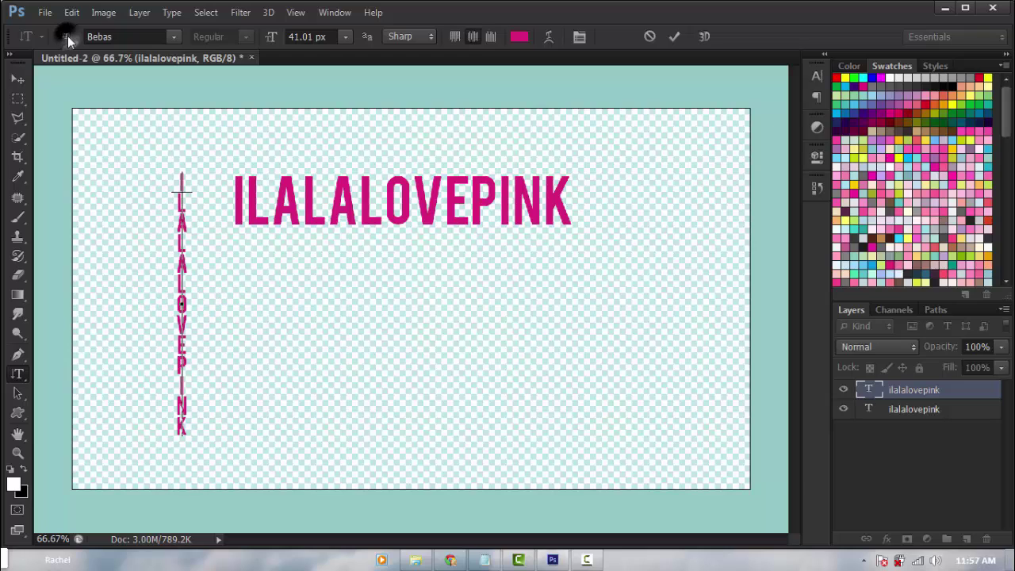
left_click(67, 37)
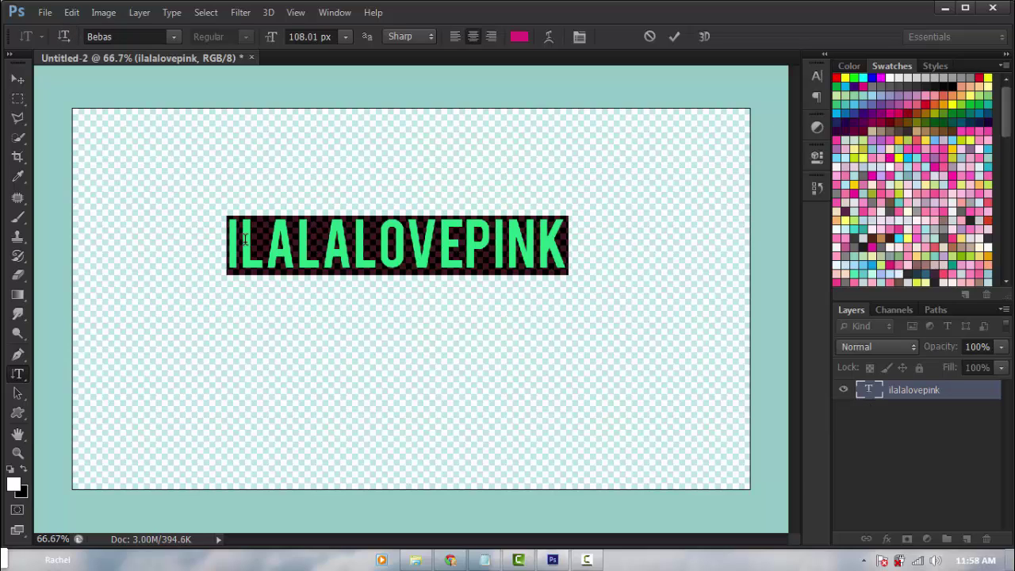
Step: Browse the available fonts and set the selected text's font to Lavanderia
left_click(174, 35)
left_click(176, 36)
left_click(176, 35)
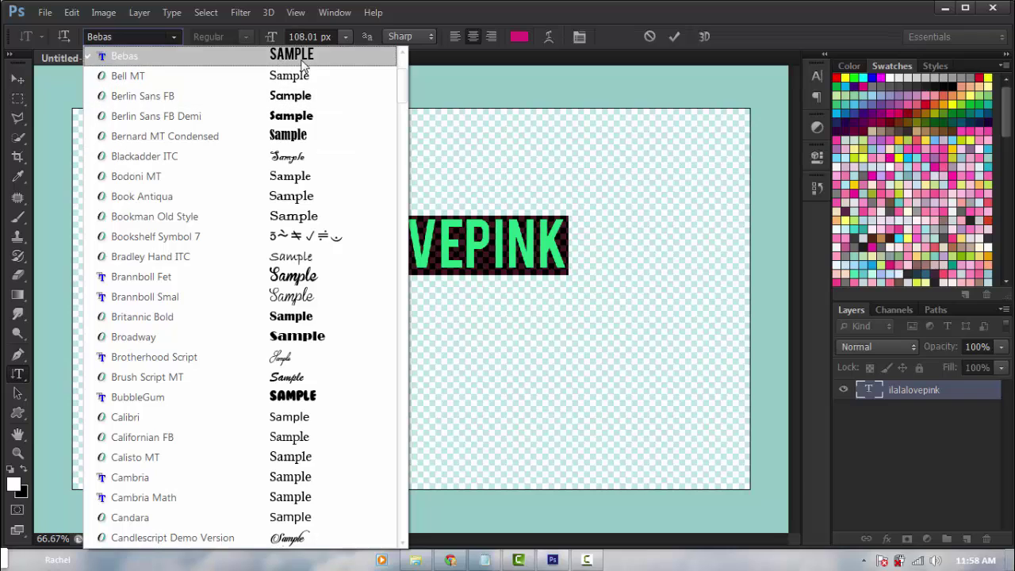
left_click(134, 37)
left_click_drag(131, 36, 71, 43)
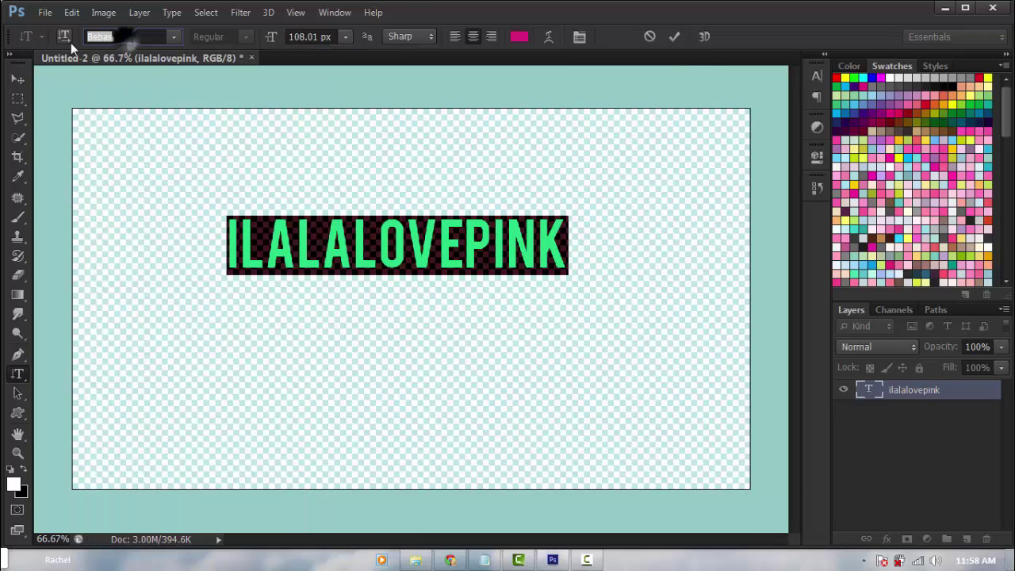
type("LLavanderia")
key("Return")
Step: Edit the text's initial letter to a capital I, making the wording "Ilalalovepink"
left_click(421, 258)
left_click_drag(316, 249, 281, 246)
type("Ilalalovepink")
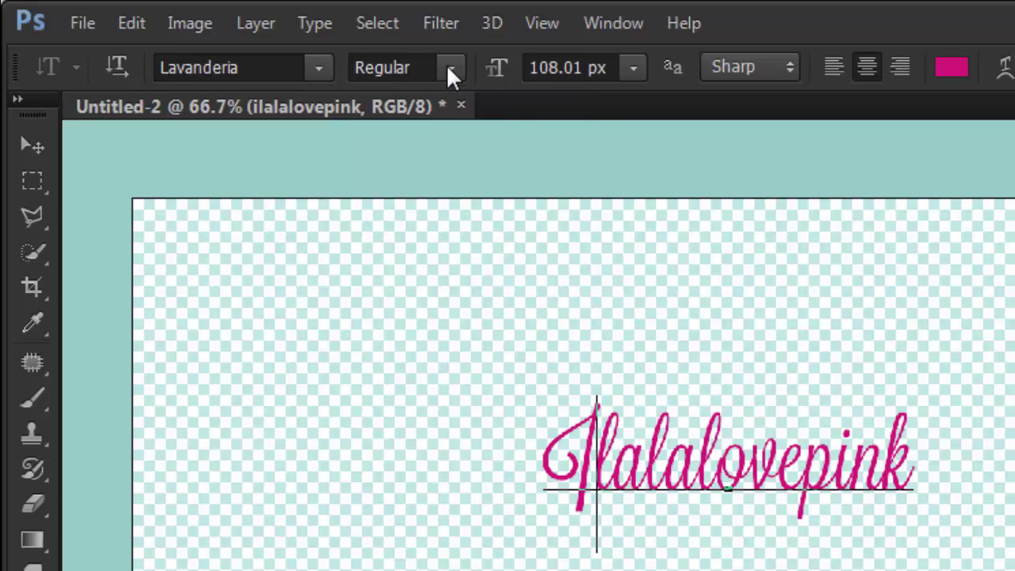
Step: Try the Delicate and other Lavanderia font styles on the whole text, ending on Regular
key("ctrl+a")
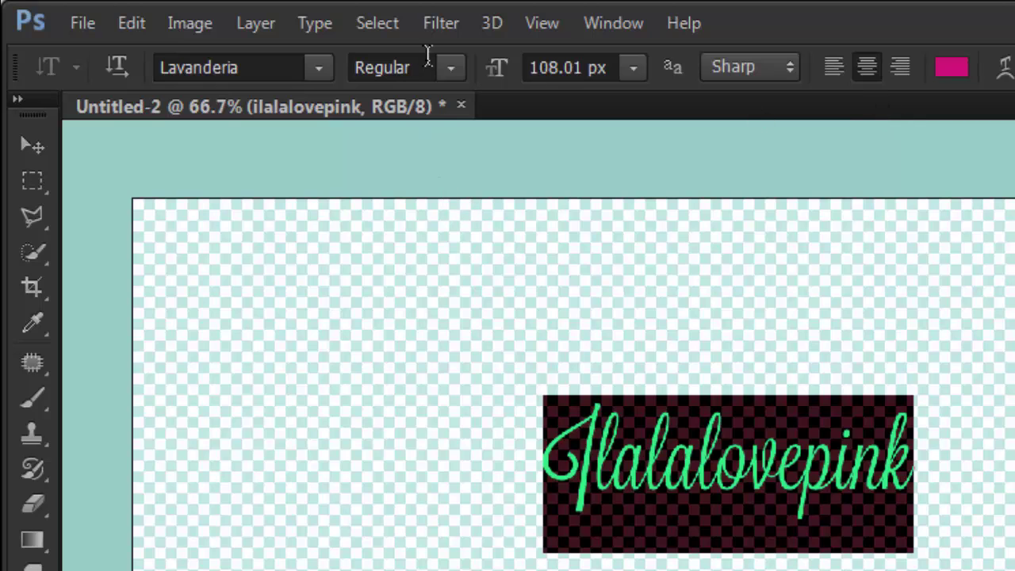
left_click(453, 76)
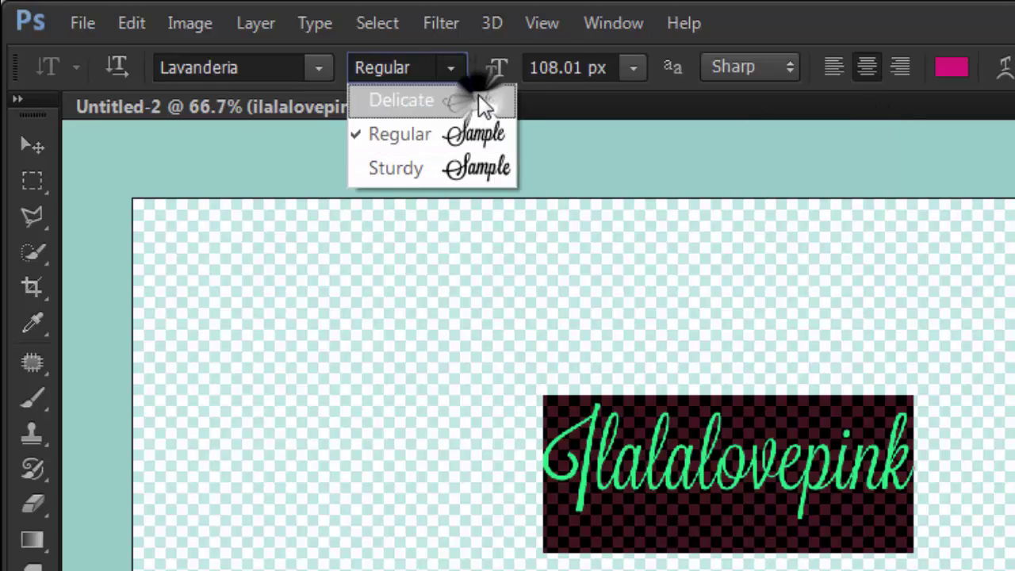
left_click(480, 101)
scroll(452, 73, "down", 2)
scroll(449, 68, "up", 1)
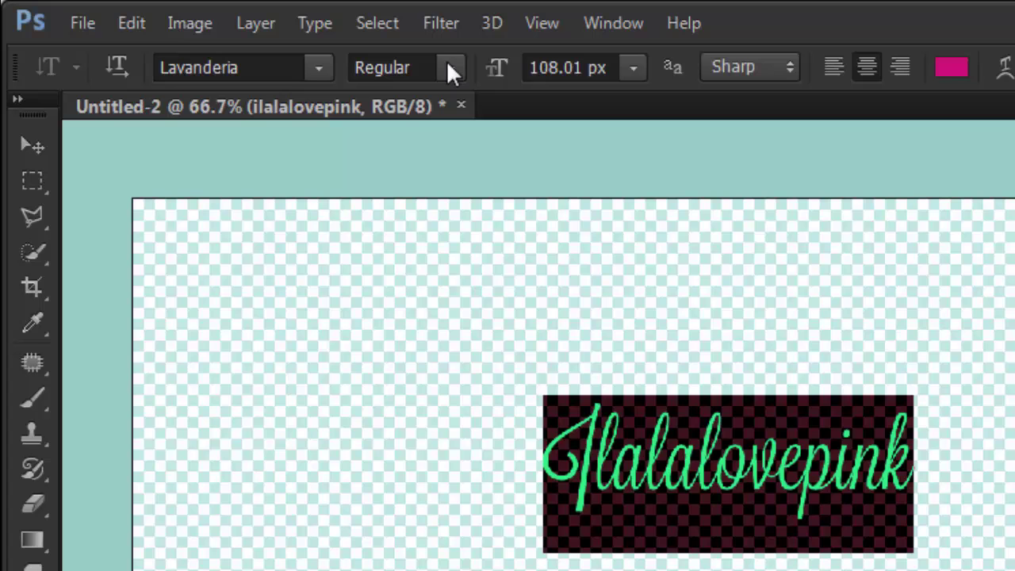
Step: Scrub the selected text's font size down to 104.01 px and pick the preset size of 72 px
left_click(293, 67)
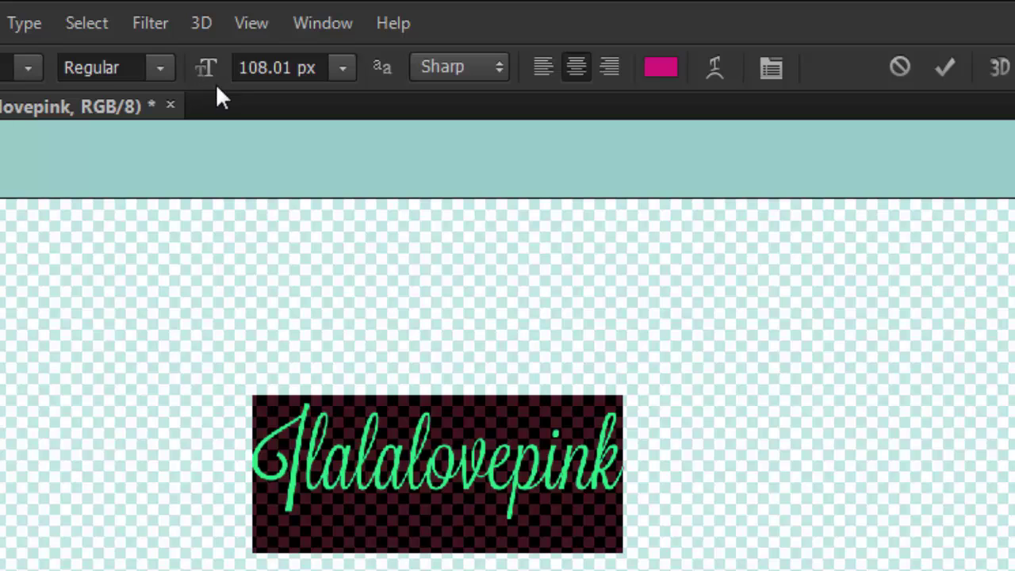
mouse_move(212, 76)
left_mouse_down()
mouse_move(278, 83)
mouse_move(153, 124)
mouse_move(204, 112)
mouse_move(204, 84)
left_mouse_up()
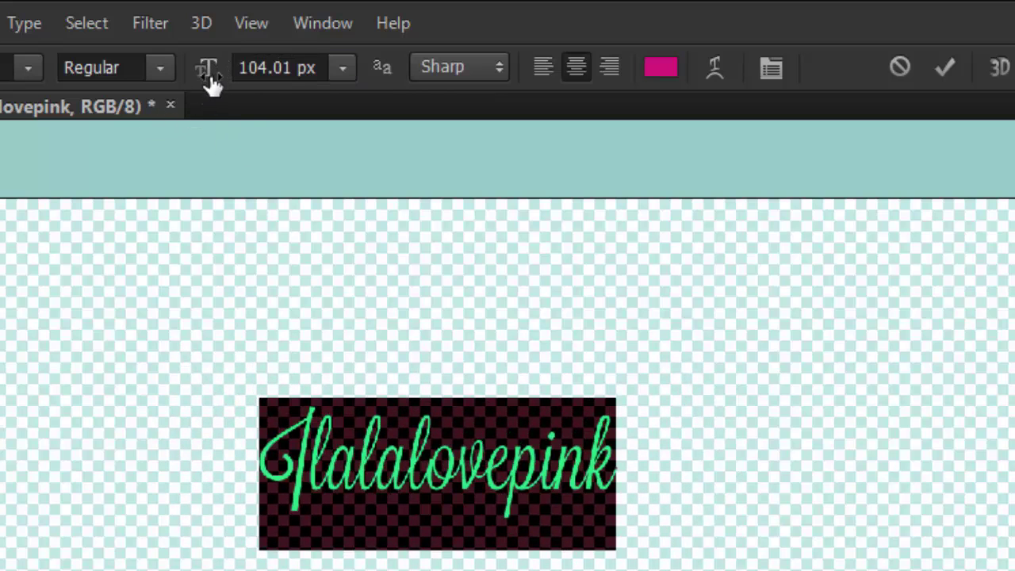
left_click(341, 68)
left_click(319, 532)
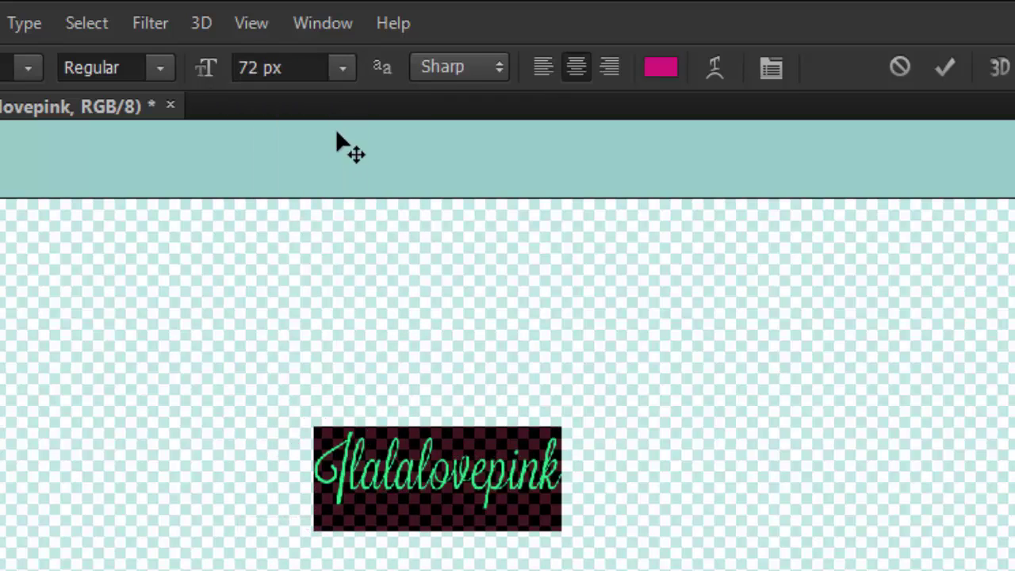
Step: Try a font size of 500 px, set the text to 200 px instead and reselect all of it
left_click(288, 63)
type("500")
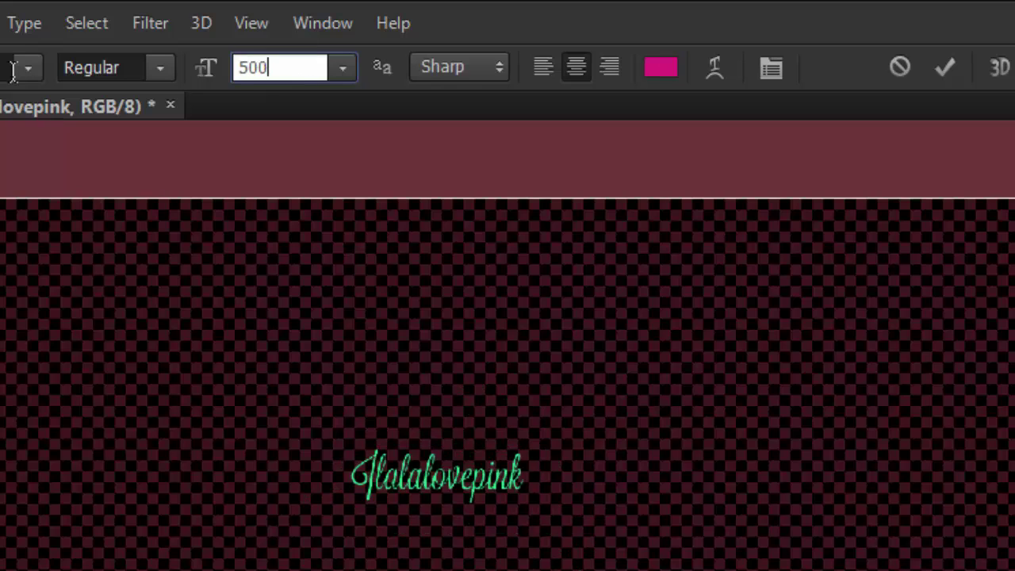
key("Return")
type("200")
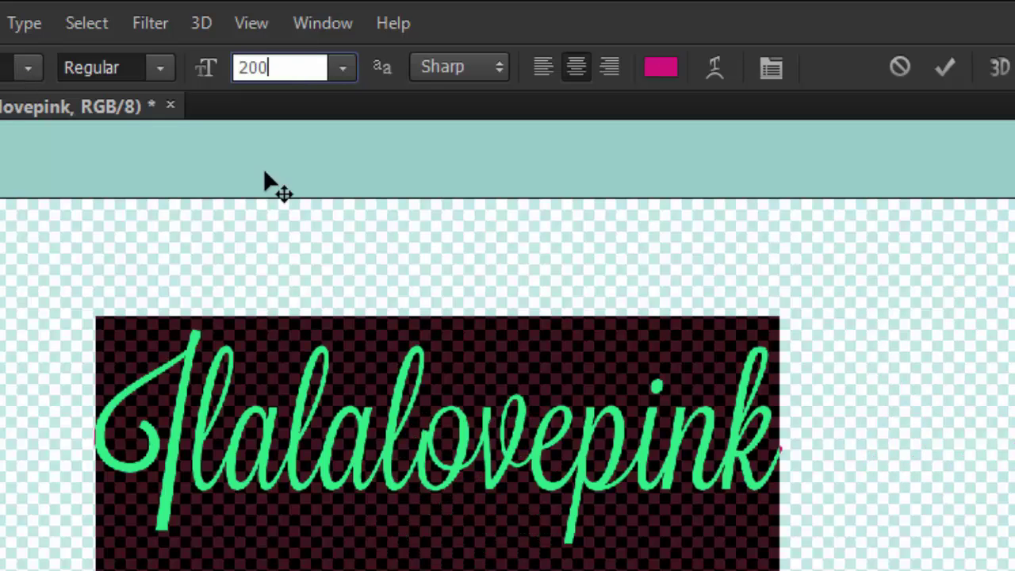
key("Return")
key("ctrl+a")
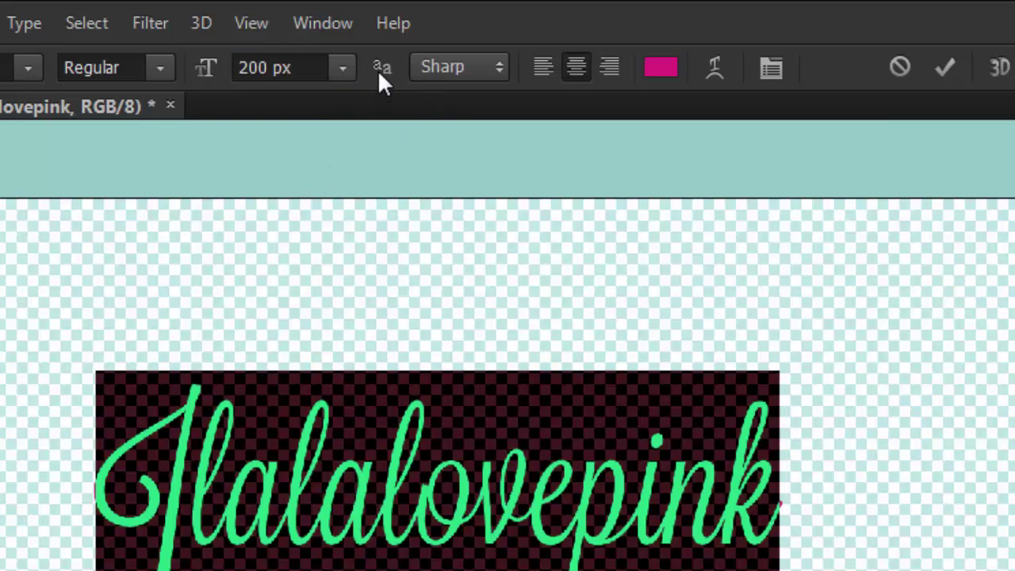
Step: Apply the Sharp anti-aliasing method to the text, commit the edit and switch to the Zoom tool
left_click(385, 65)
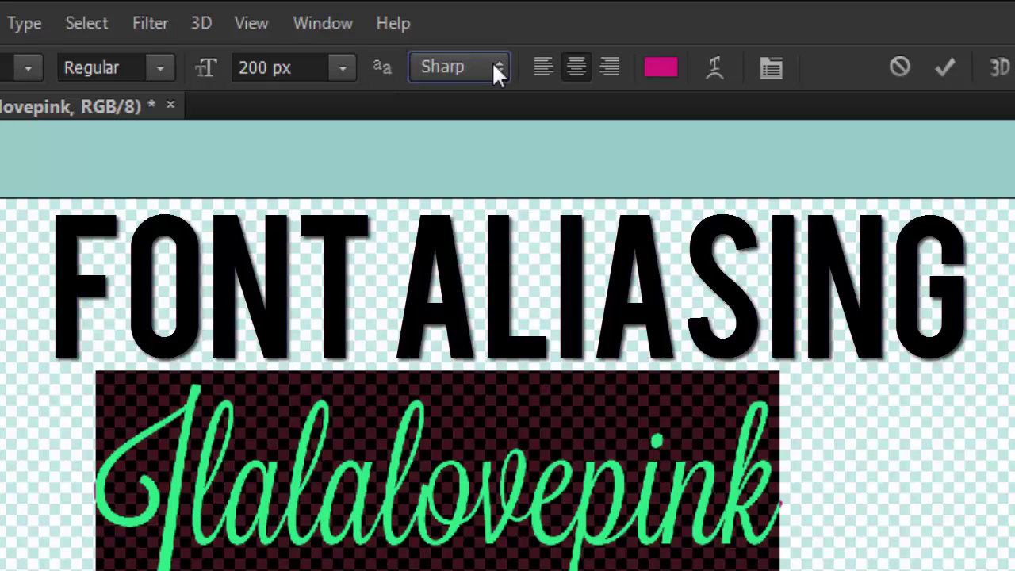
left_click(466, 68)
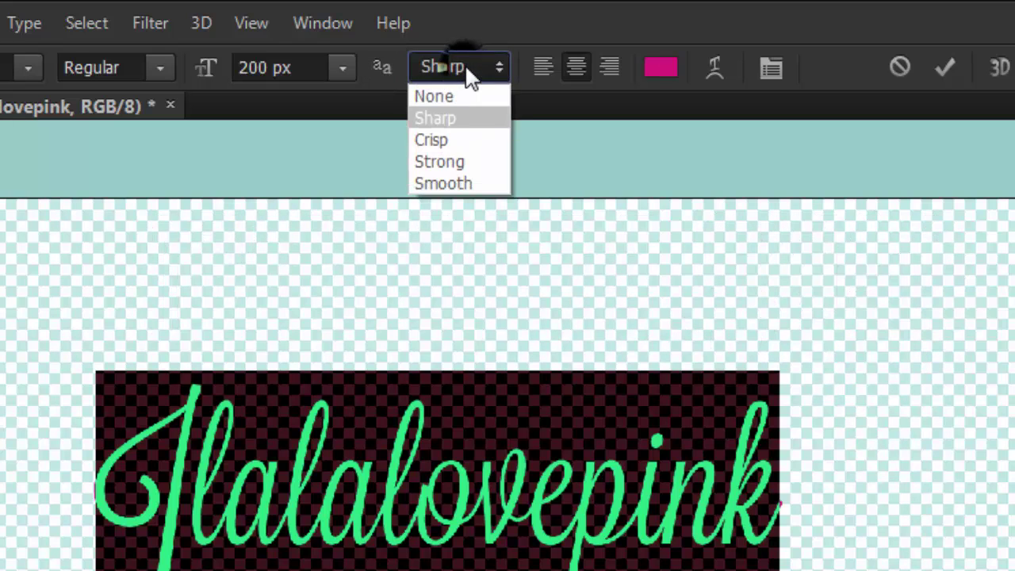
left_click(462, 116)
key("ctrl+Return")
key("z")
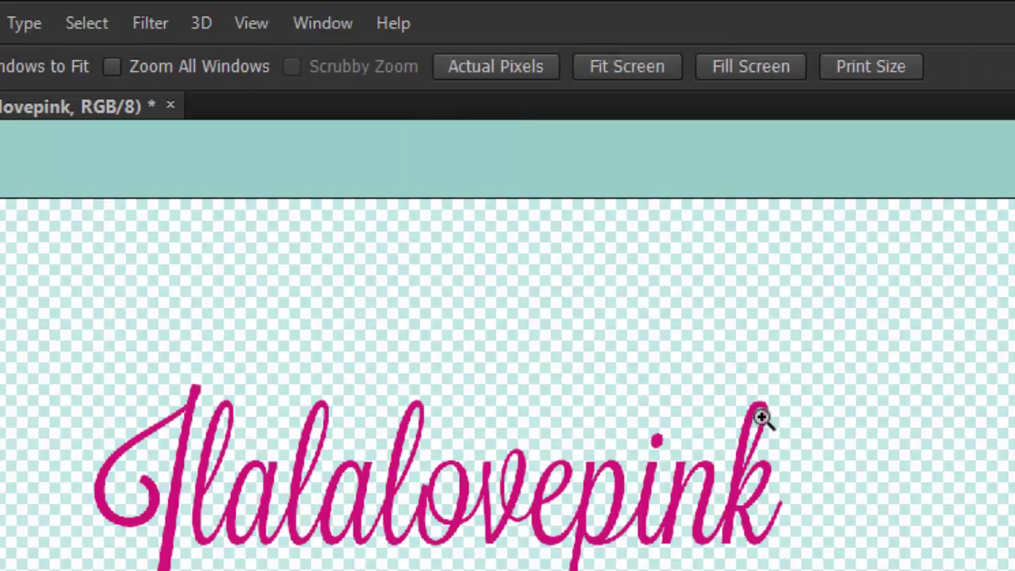
Step: Select the whole ilalalovepink text and set its anti-aliasing method to None
left_click_drag(829, 340, 76, 568)
key("t")
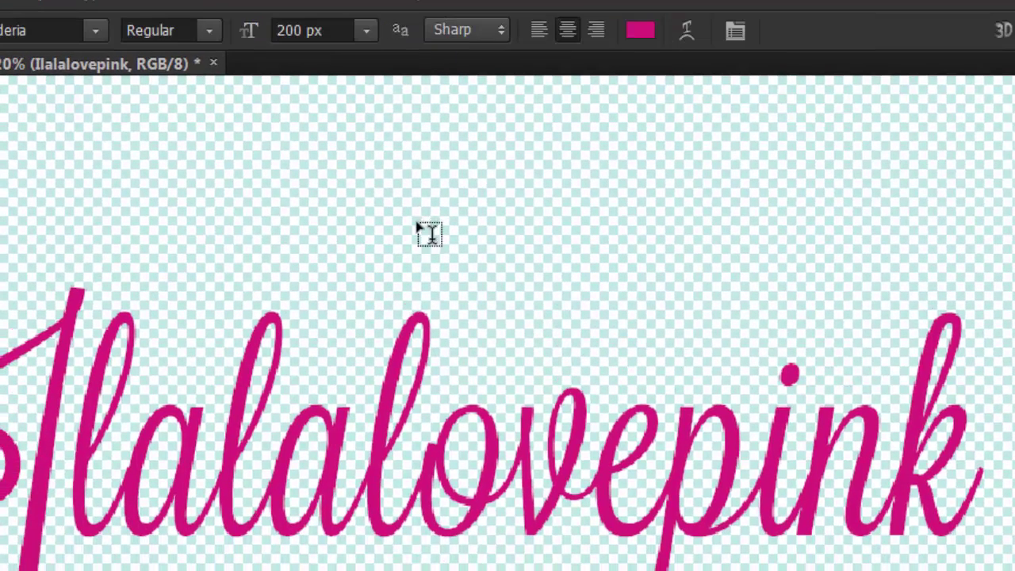
left_click(504, 459)
key("ctrl+a")
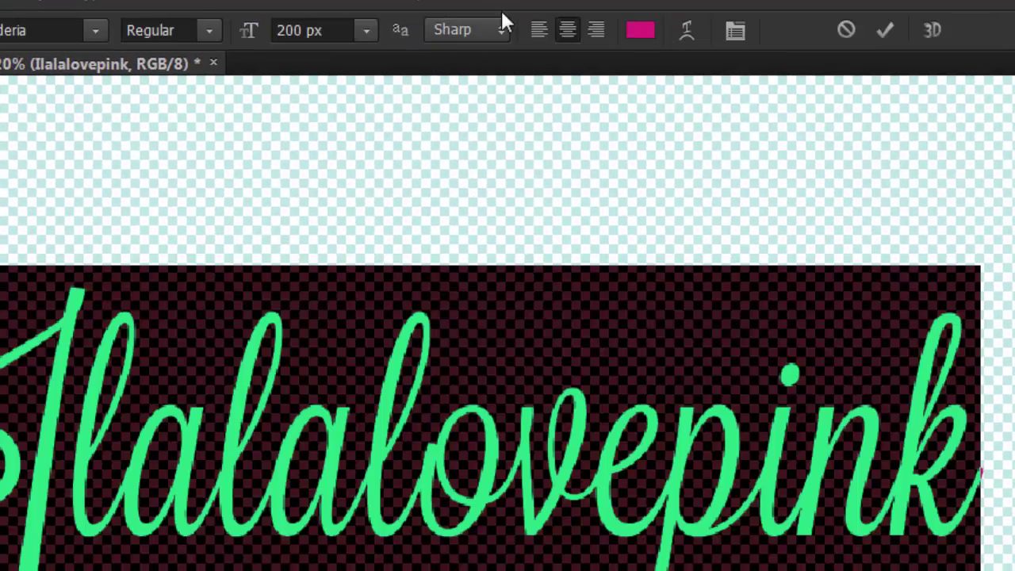
left_click(485, 29)
left_click(485, 55)
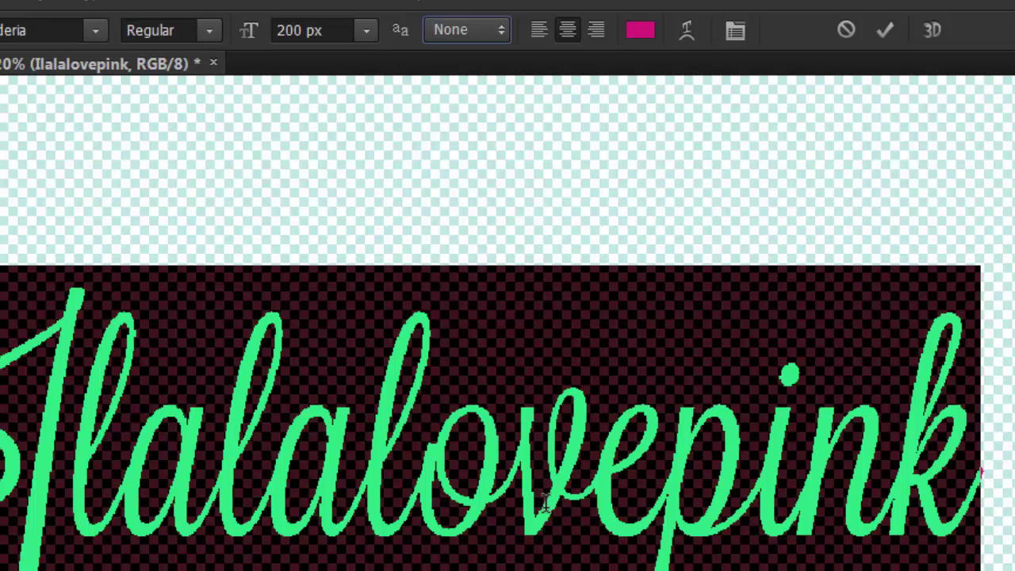
Step: Reselect all of the text and return its anti-aliasing method to Sharp
left_click(514, 477)
key("ctrl+a")
left_click(473, 36)
left_click(474, 75)
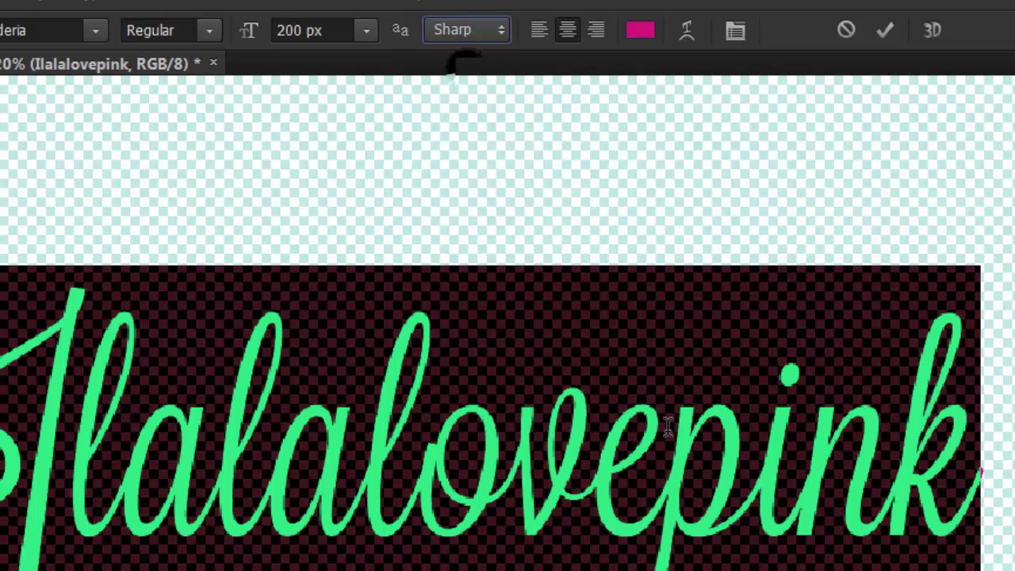
Step: Try the Crisp, Strong and Smooth anti-aliasing methods on the whole text
left_click(447, 224)
left_click_drag(1014, 480, 12, 473)
left_click(468, 30)
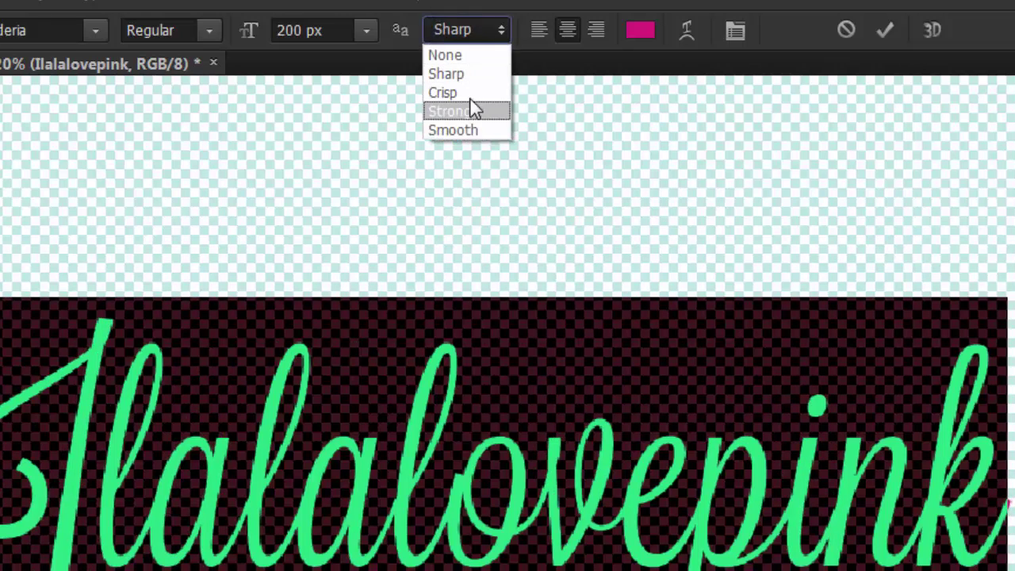
left_click(469, 93)
left_click(467, 29)
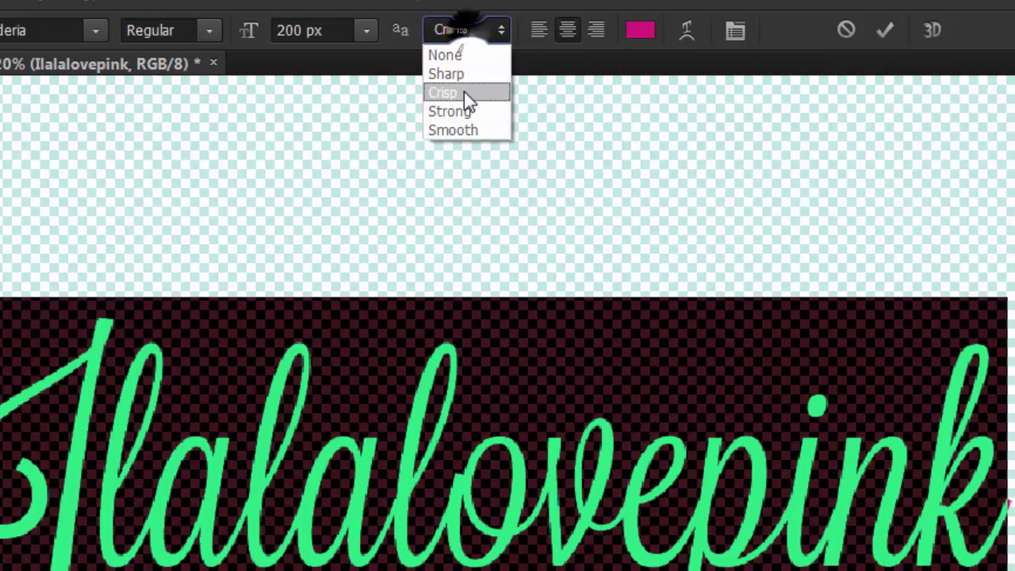
left_click(463, 111)
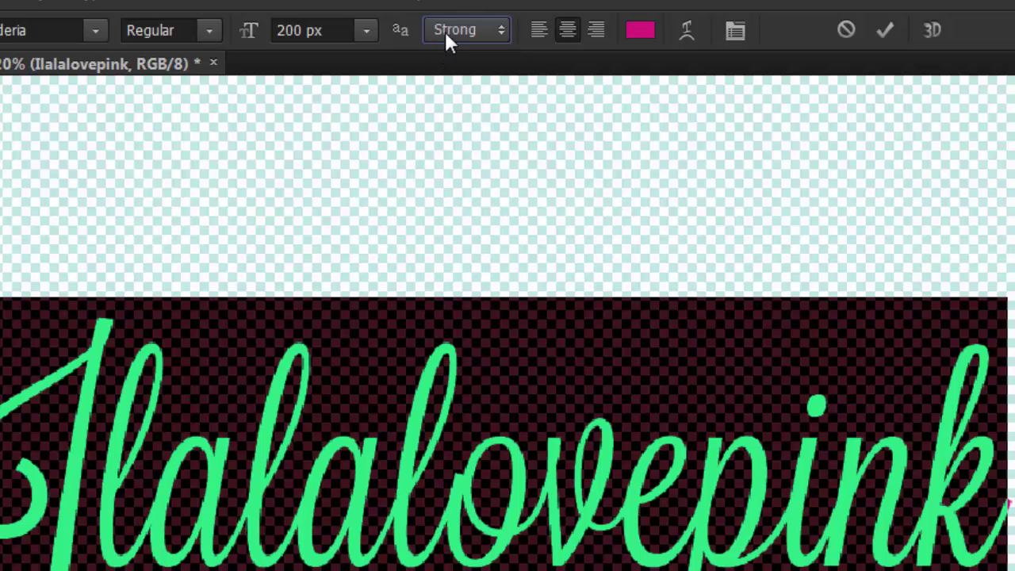
left_click(447, 32)
left_click(453, 131)
Step: Switch the text to the Bebas font, try Crisp anti-aliasing on it and settle on Sharp
left_click(698, 556)
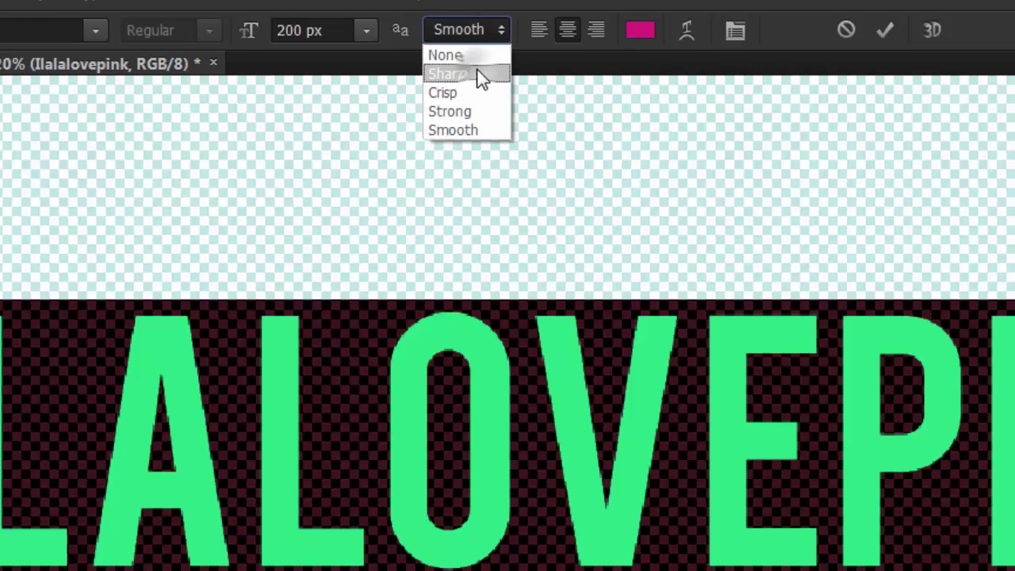
left_click(477, 71)
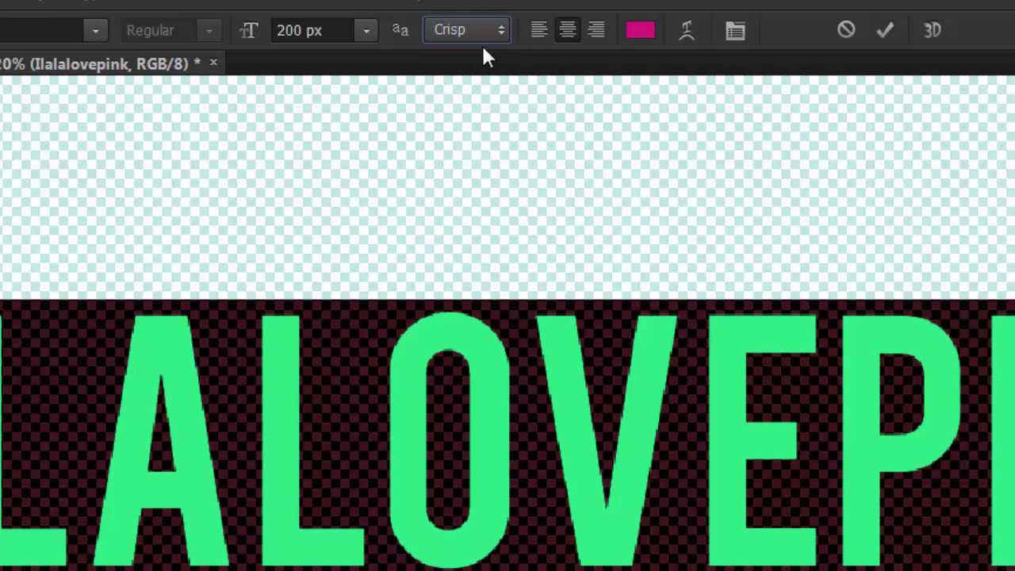
scroll(469, 34, "down", 1)
left_click(469, 32)
left_click(456, 73)
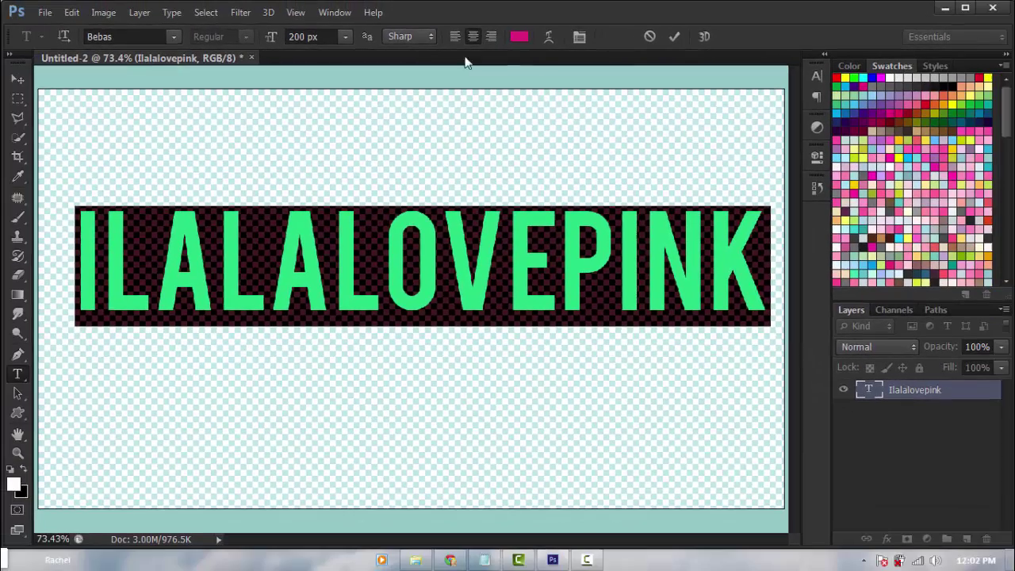
Step: Try left and right alignment on the selected text, ending on centered
left_click(473, 36)
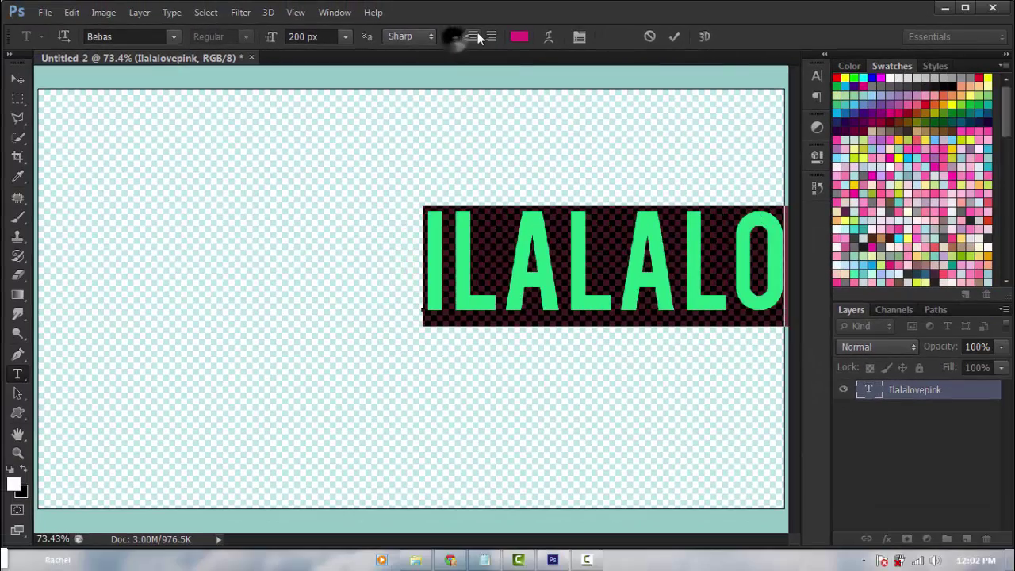
left_click(490, 37)
left_click(490, 37)
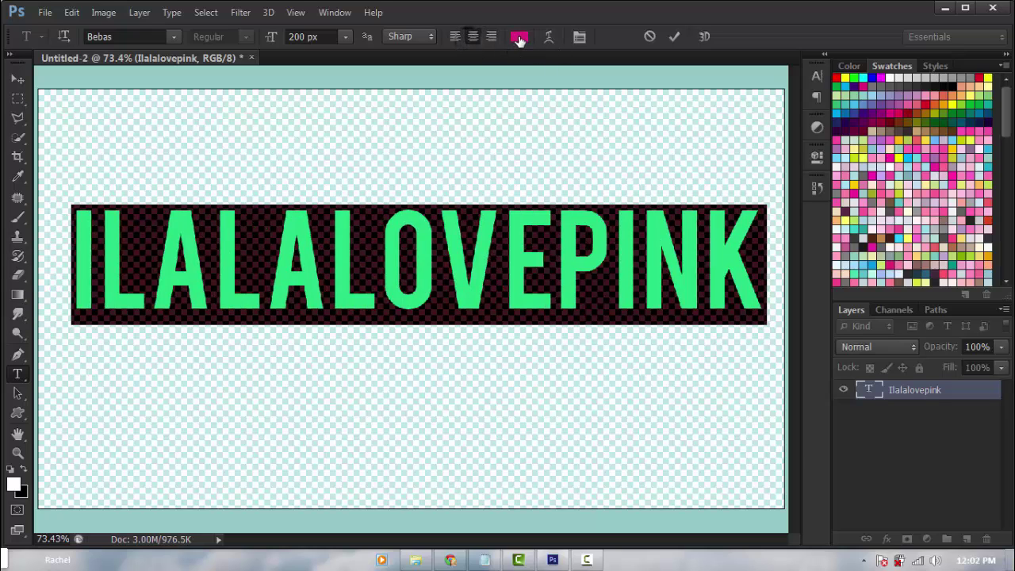
Step: Try black and dark green (#395f0b) as the text color of the letter E and cancel the color change
left_click_drag(547, 285, 517, 278)
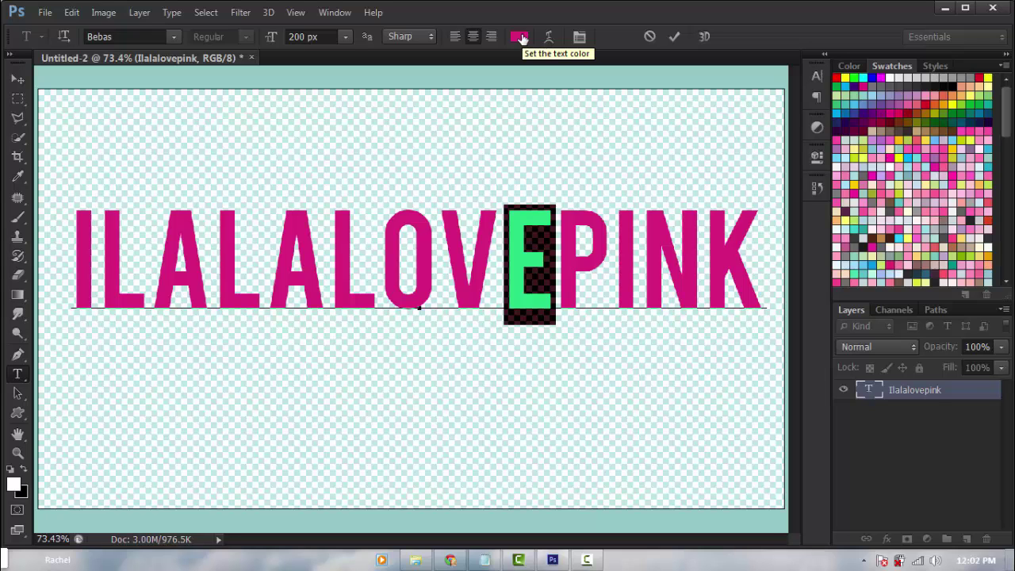
left_click(521, 38)
left_click_drag(657, 215, 490, 421)
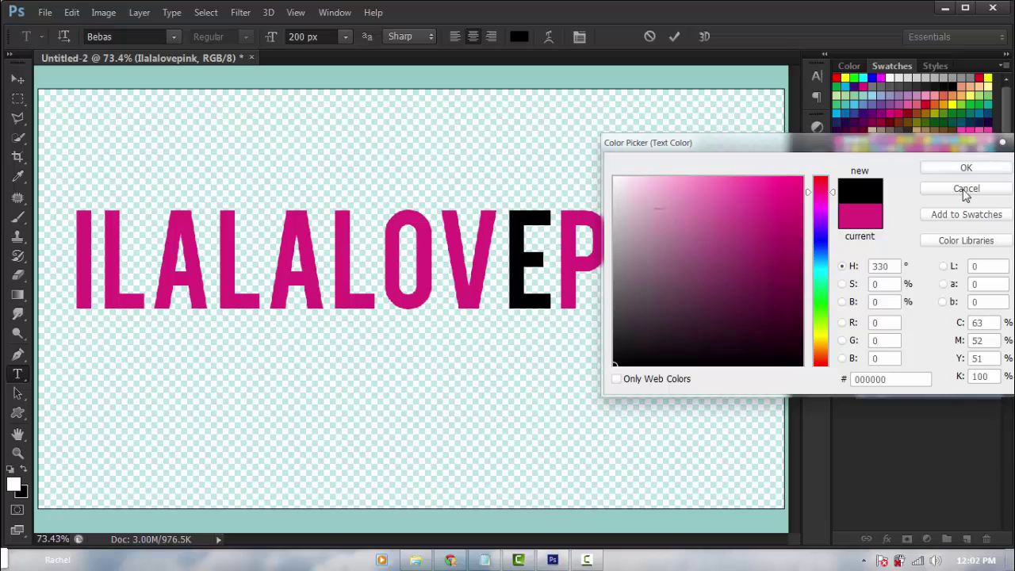
left_click(702, 232)
left_click(735, 212)
left_click(968, 118)
left_click(963, 122)
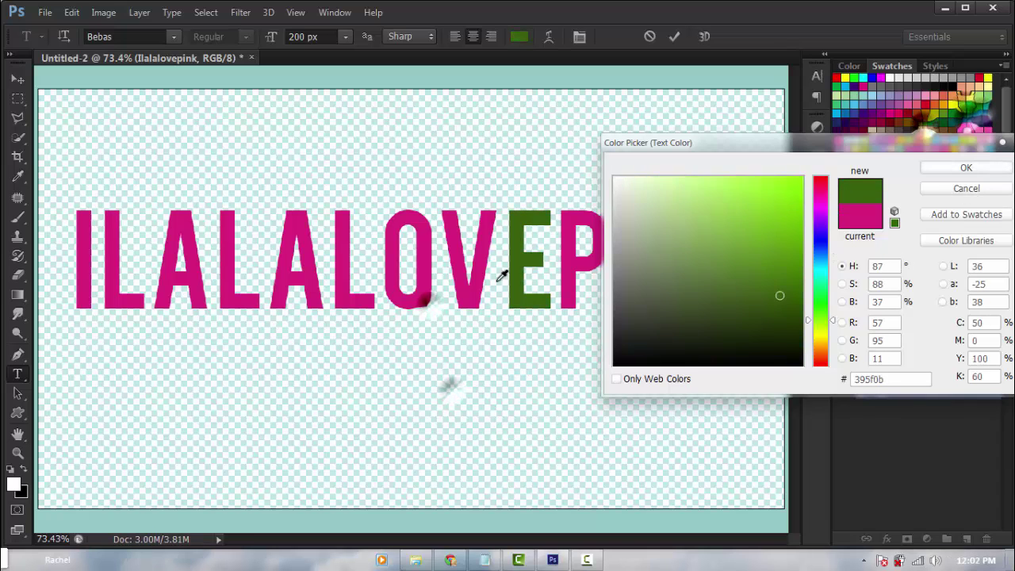
left_click(969, 116)
left_click(967, 189)
left_click(577, 121)
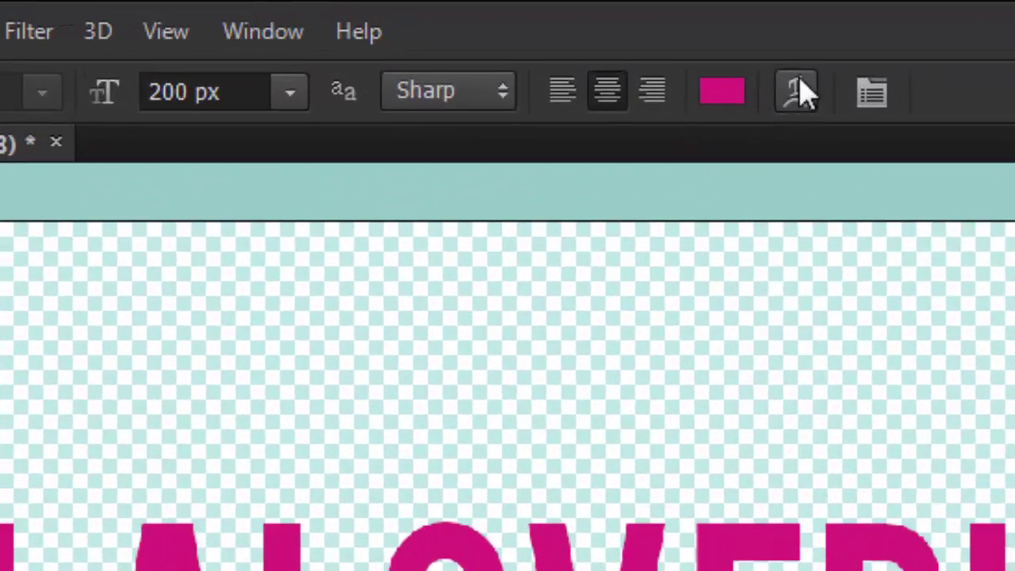
Step: Open the Warp Text settings for the text and try the warp styles from Arc through Shell Upper
left_click(548, 36)
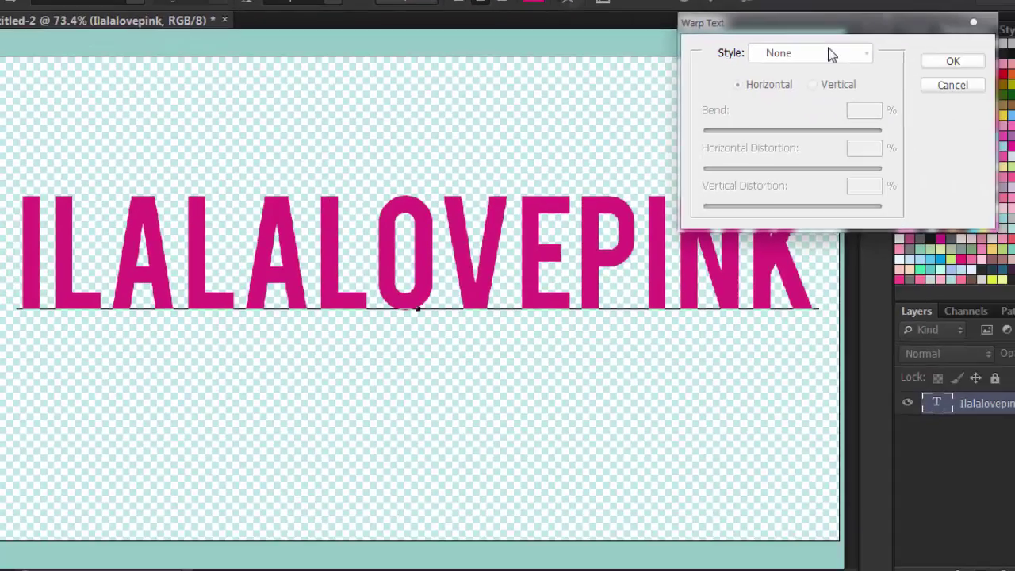
left_click(833, 63)
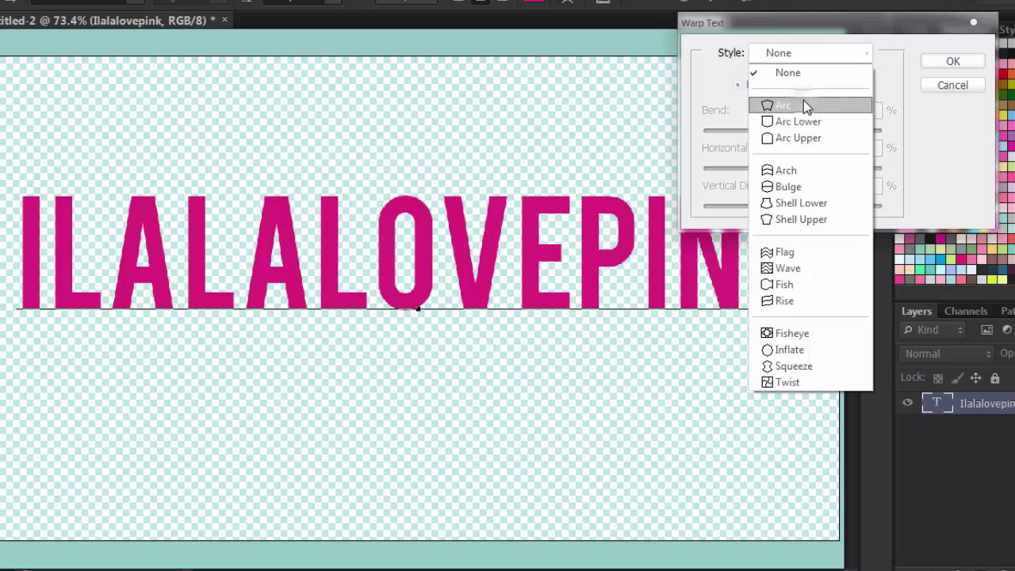
left_click(803, 100)
key("Down")
key("Down")
key("Down")
key("Down")
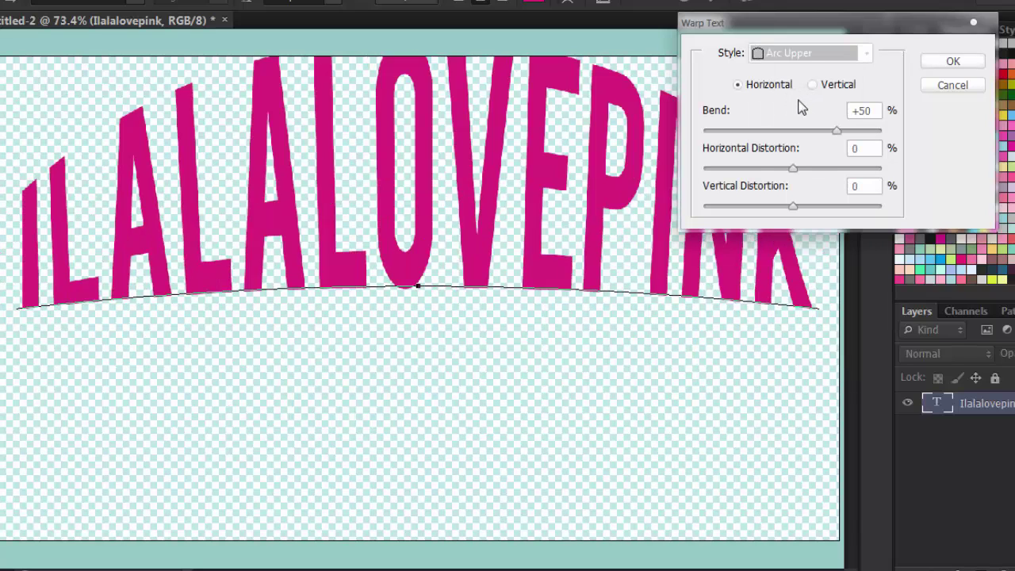
key("Down")
key("Down")
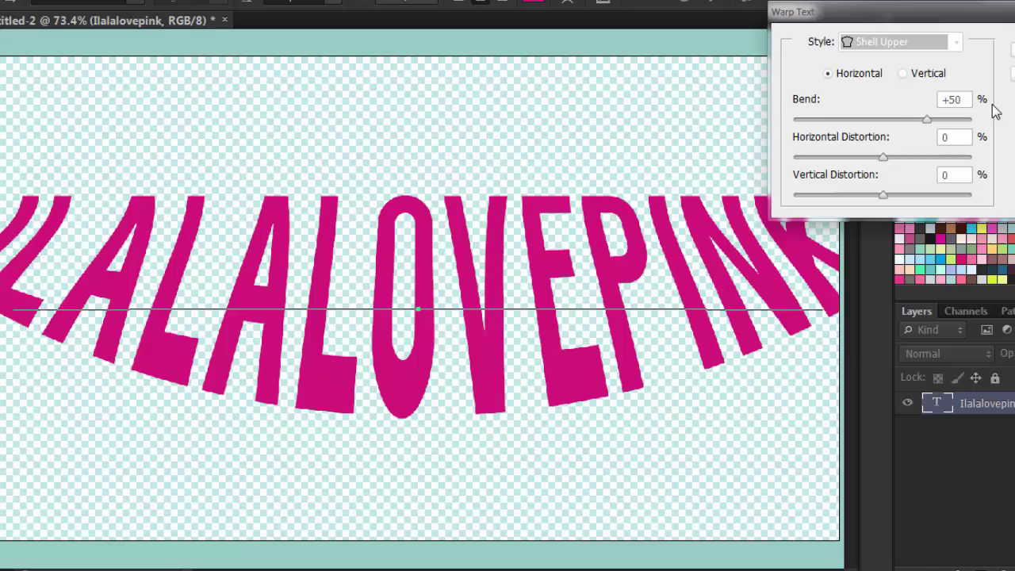
Step: Try further warp styles on the text, including Fisheye, and settle on Rise
key("Down")
key("Down")
key("Down")
key("Down")
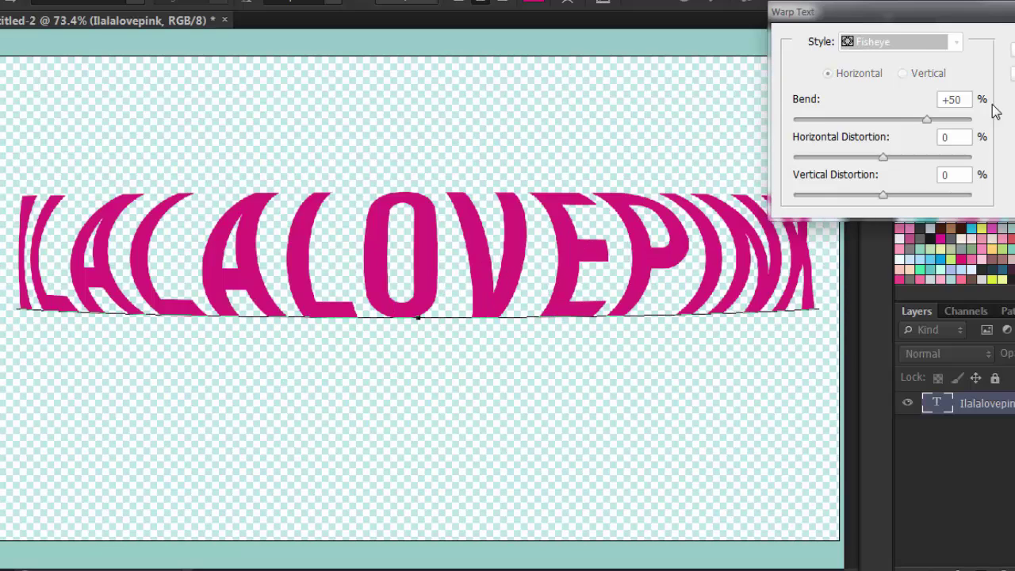
key("Down")
key("Down")
key("Down")
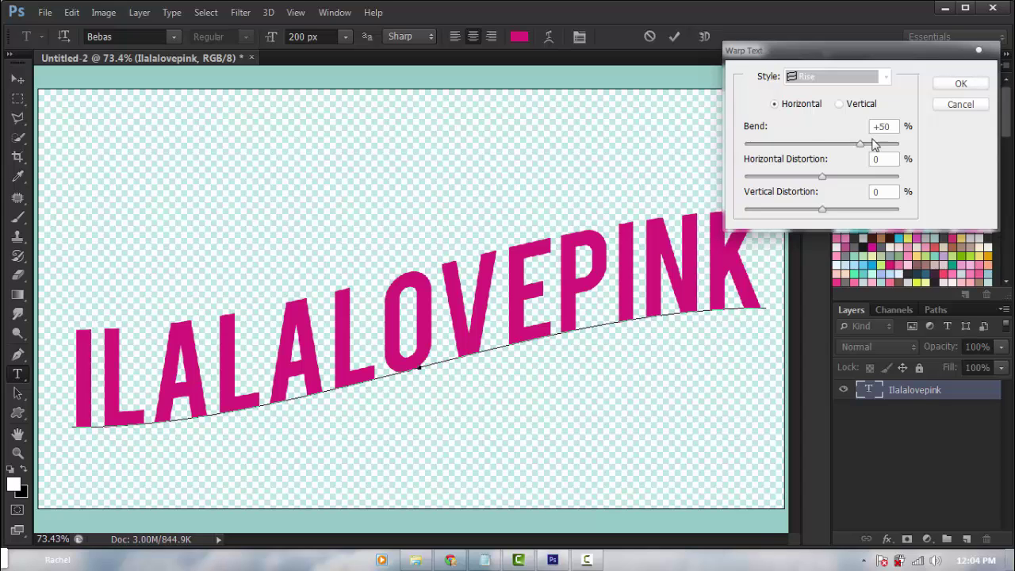
Step: Set the Rise warp's bend to +55% and try its Vertical orientation
left_click_drag(791, 149, 886, 213)
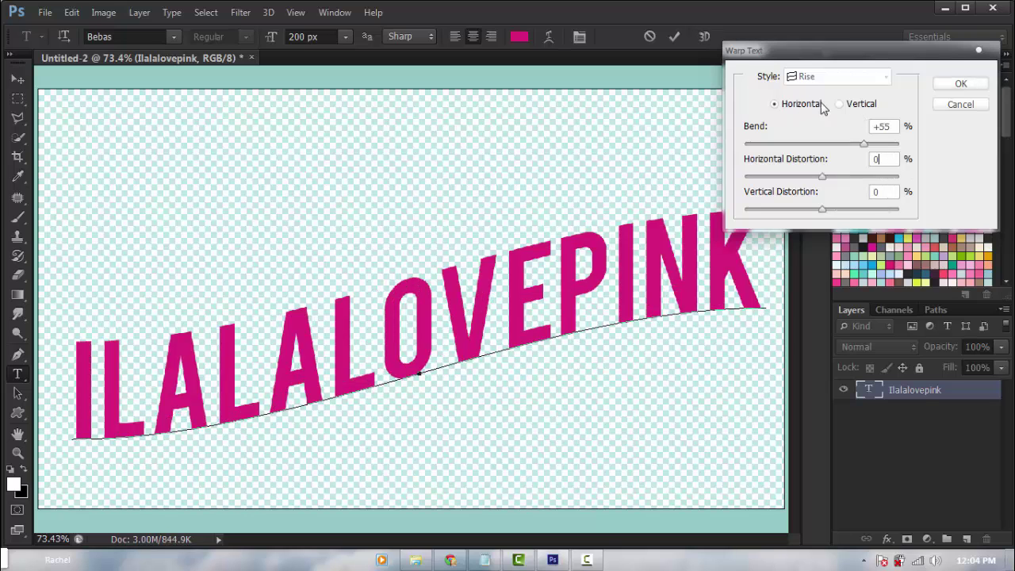
left_click(839, 104)
left_click(834, 76)
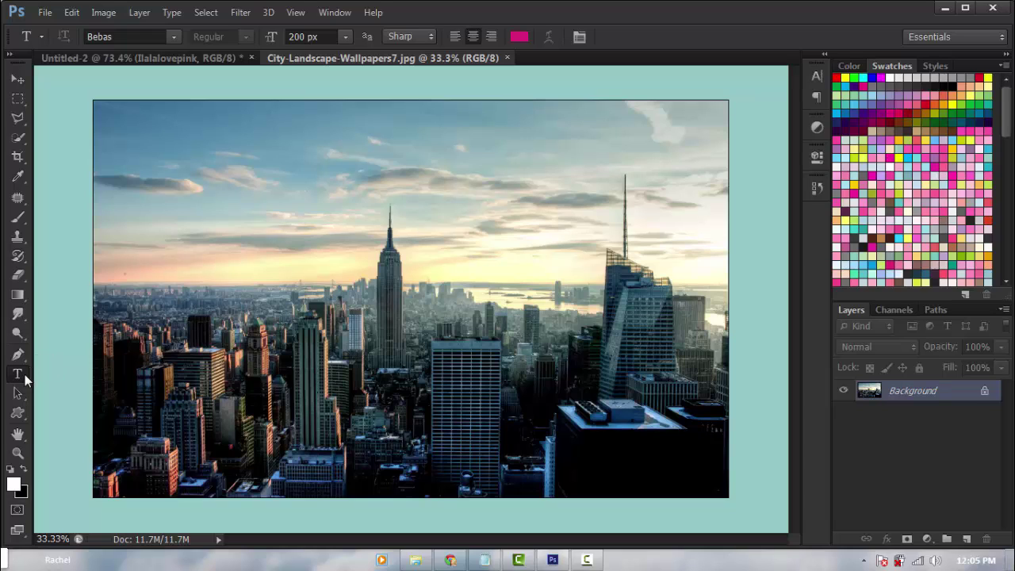
Step: Write ILALALOVEPINK on the city photo with the Horizontal Type Mask tool and move it across to the photo's right side
left_click(20, 379)
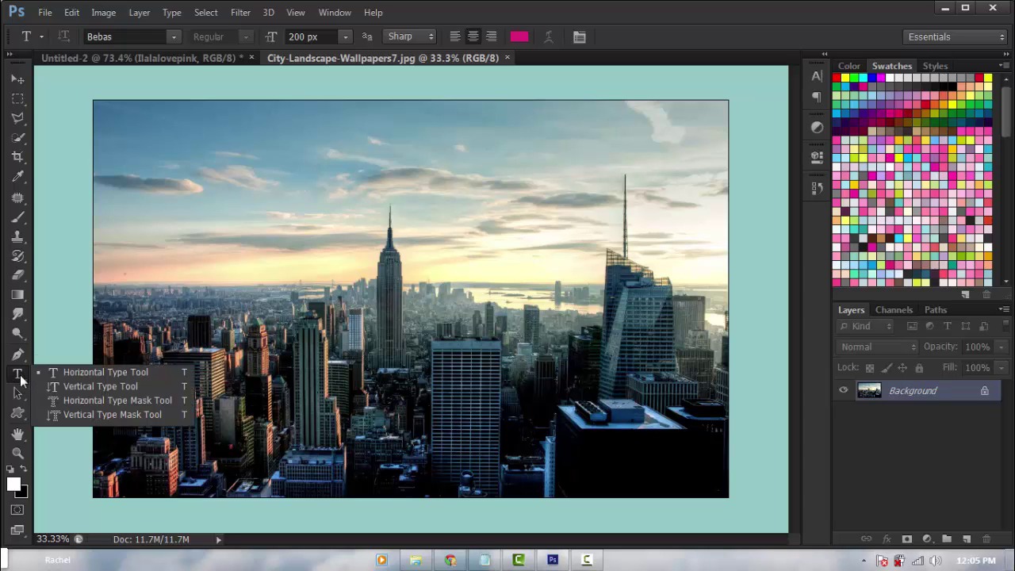
left_click(90, 405)
left_click(332, 325)
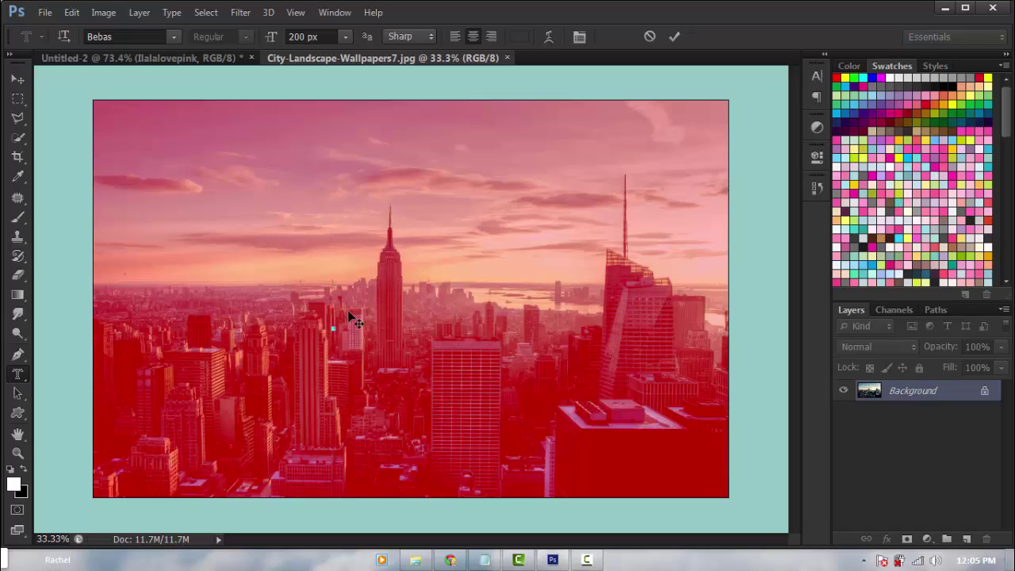
type("LALALOVEPINK")
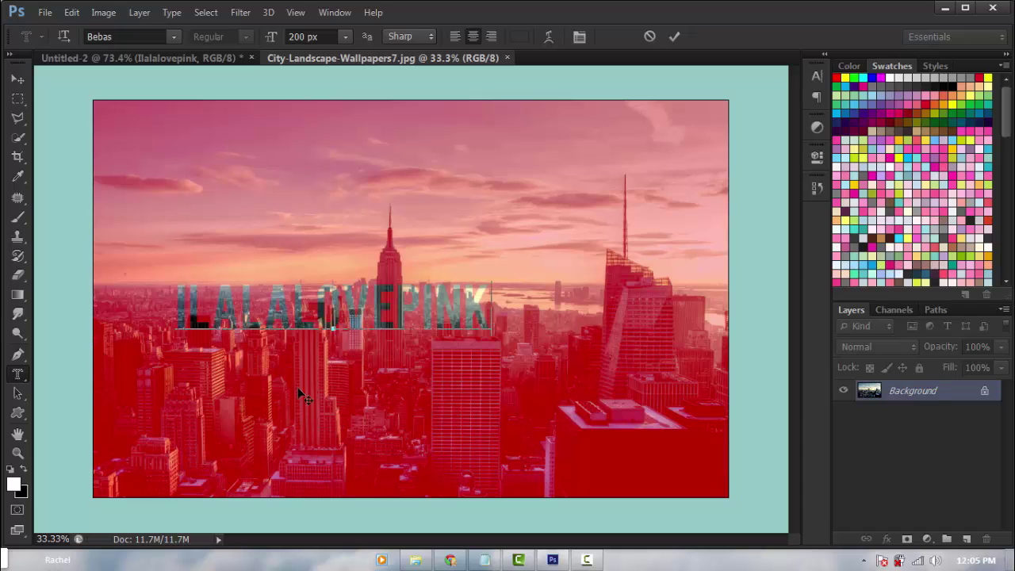
left_click_drag(299, 388, 541, 384)
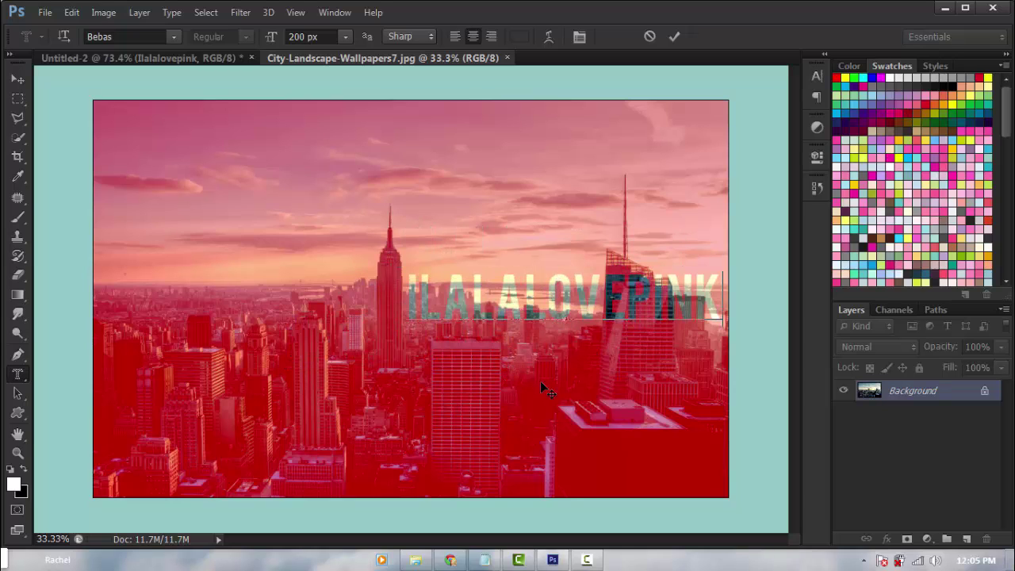
Step: Toggle the mask text to vertical and back to horizontal, and commit it as a selection
left_click(68, 37)
left_click(68, 37)
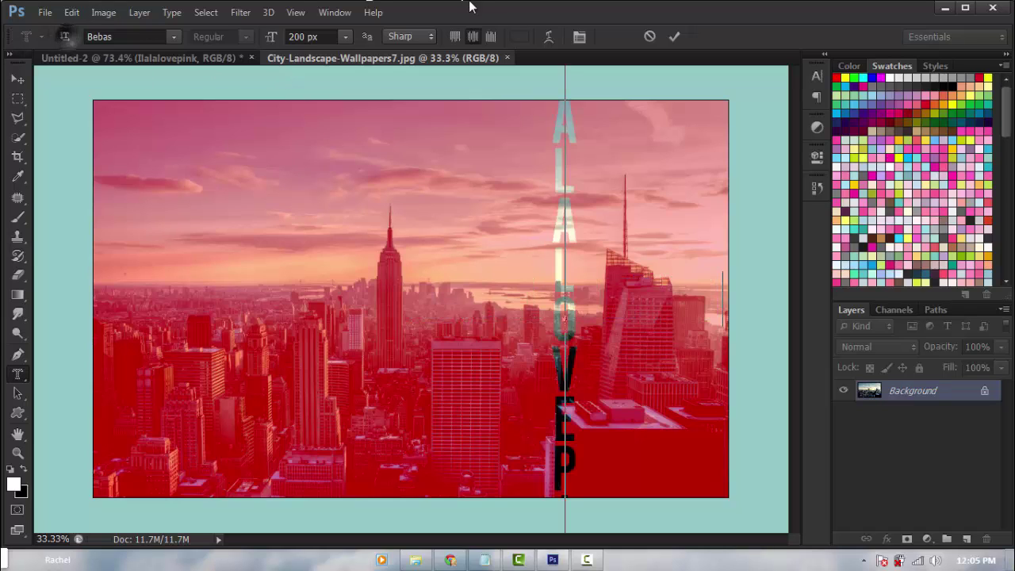
left_click(676, 35)
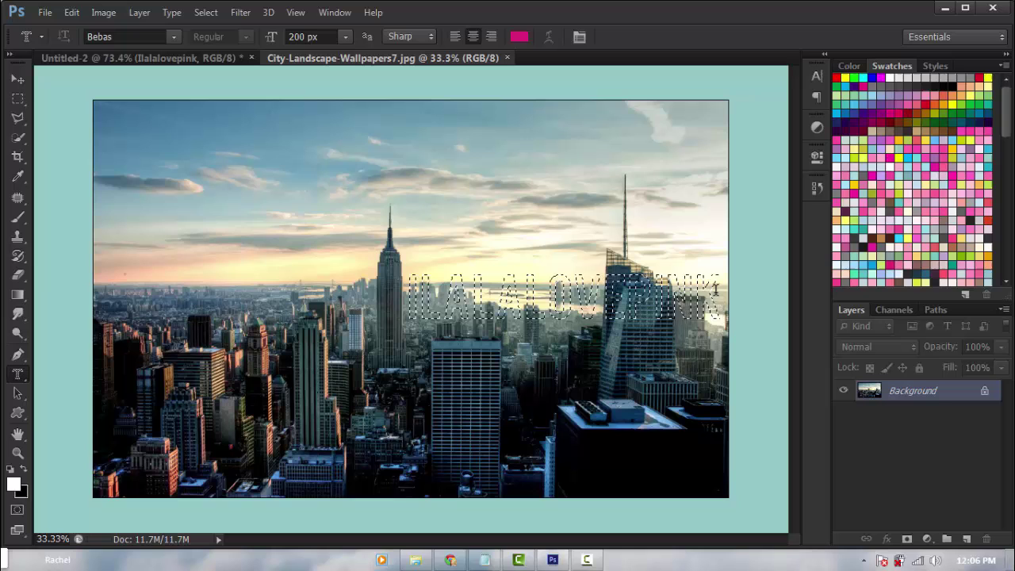
Step: Copy the text-shaped selection of the photo to a new layer and hide the Background layer
key("ctrl+j")
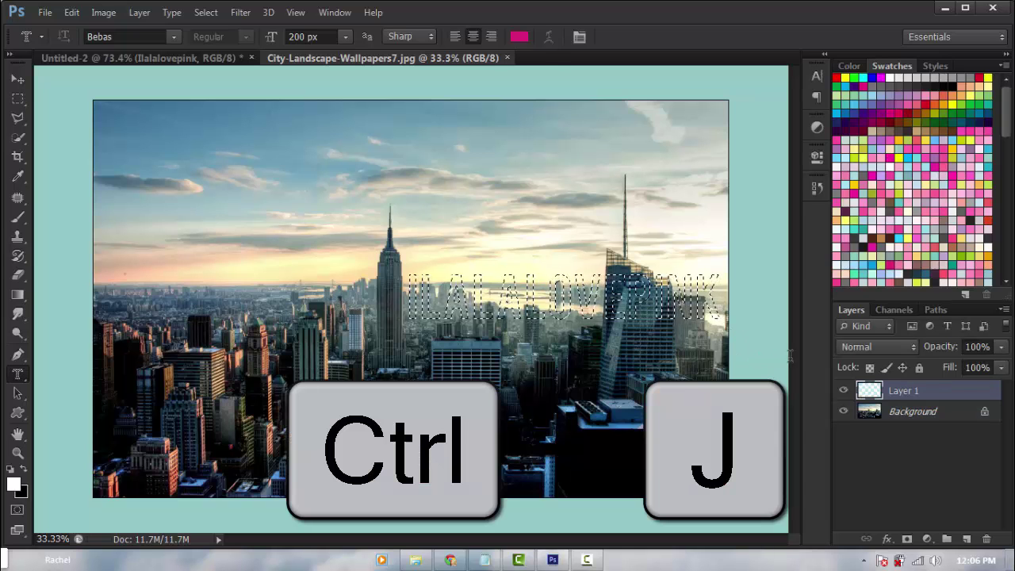
left_click(844, 411)
key("z")
left_click_drag(625, 362, 45, 363)
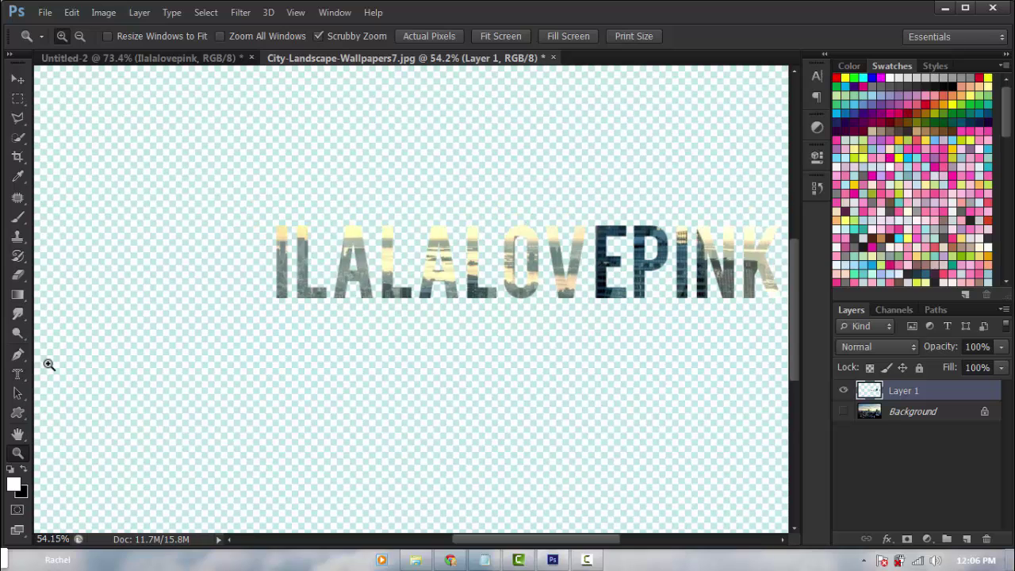
left_click(505, 36)
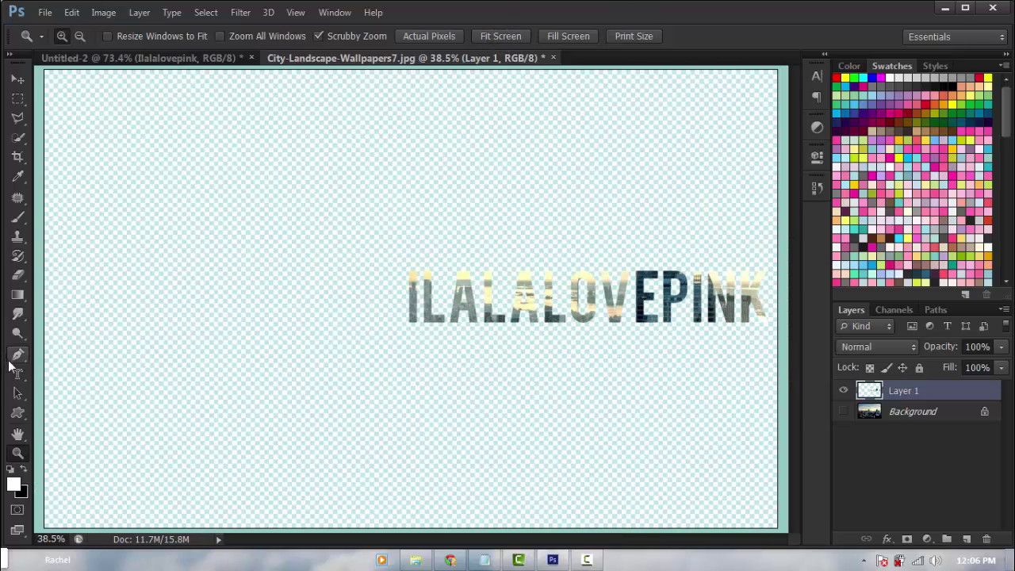
Step: Switch to the Vertical Type Mask tool
left_click(17, 374)
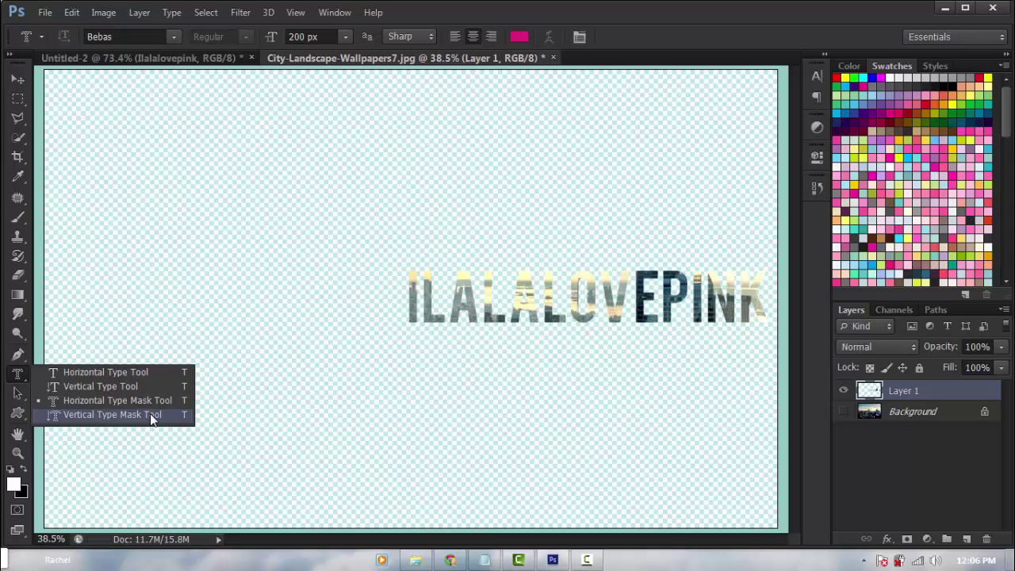
left_click(150, 413)
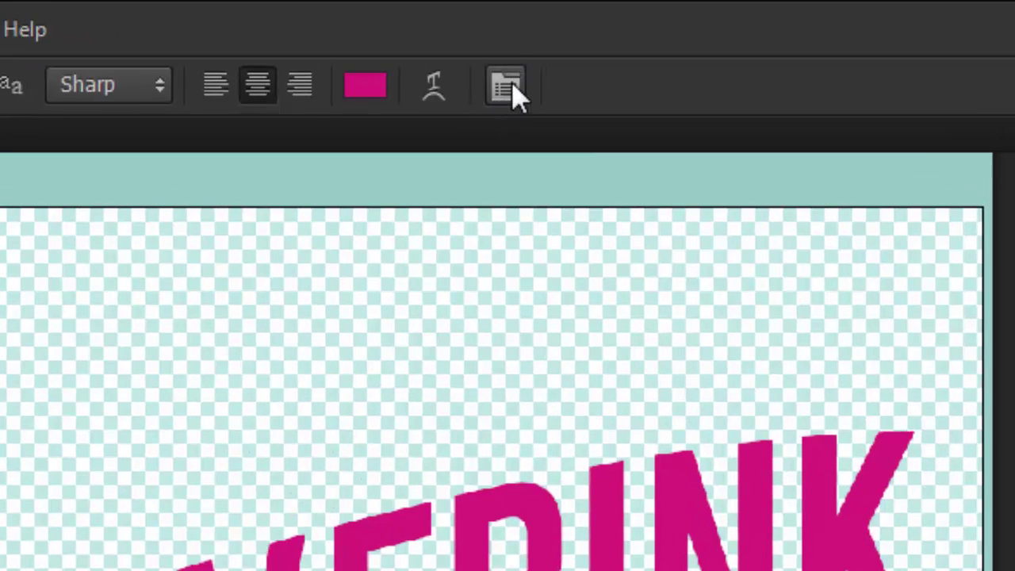
Step: Display the Character panel beside the warped text
left_click(579, 36)
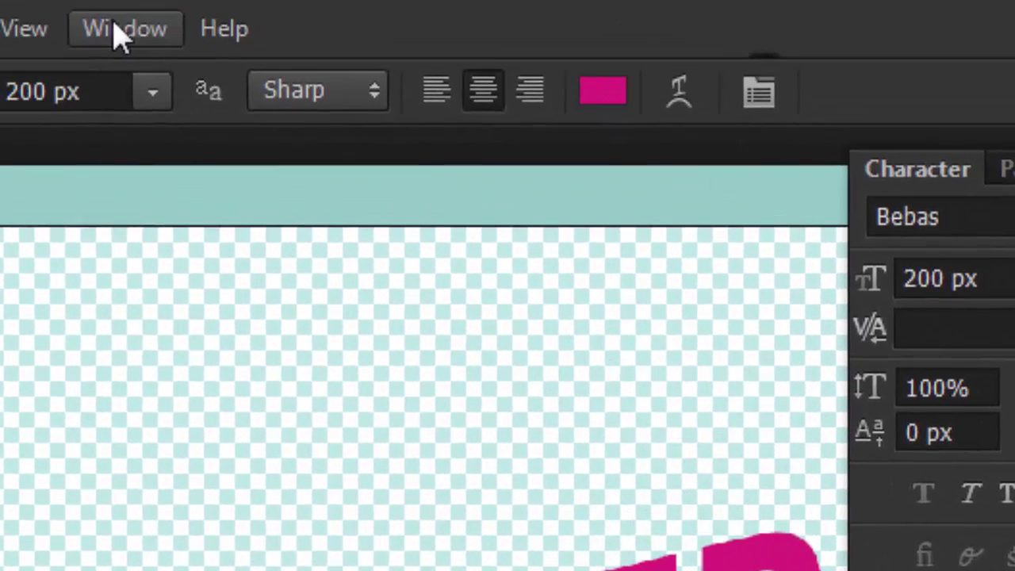
left_click(138, 32)
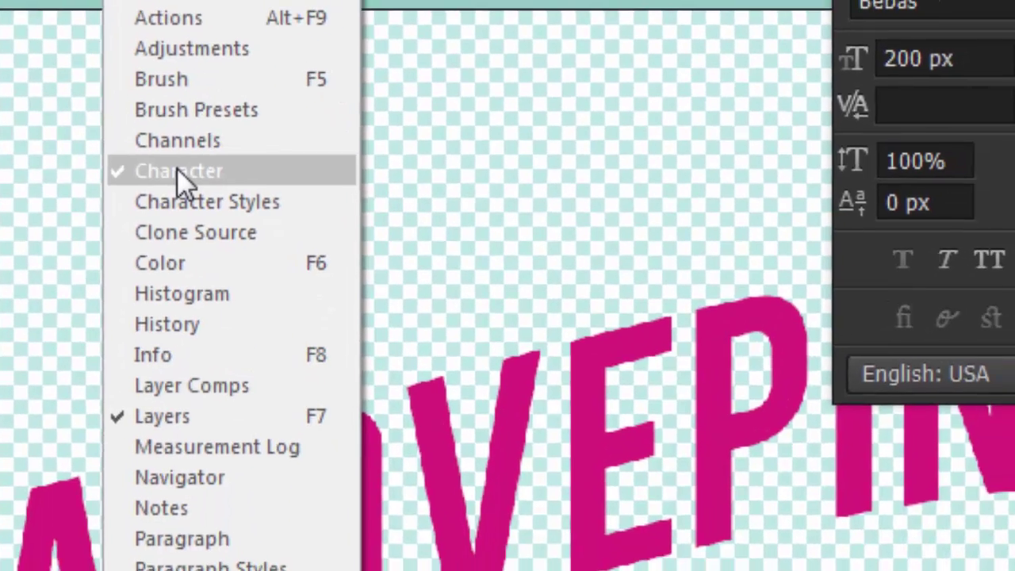
left_click(210, 171)
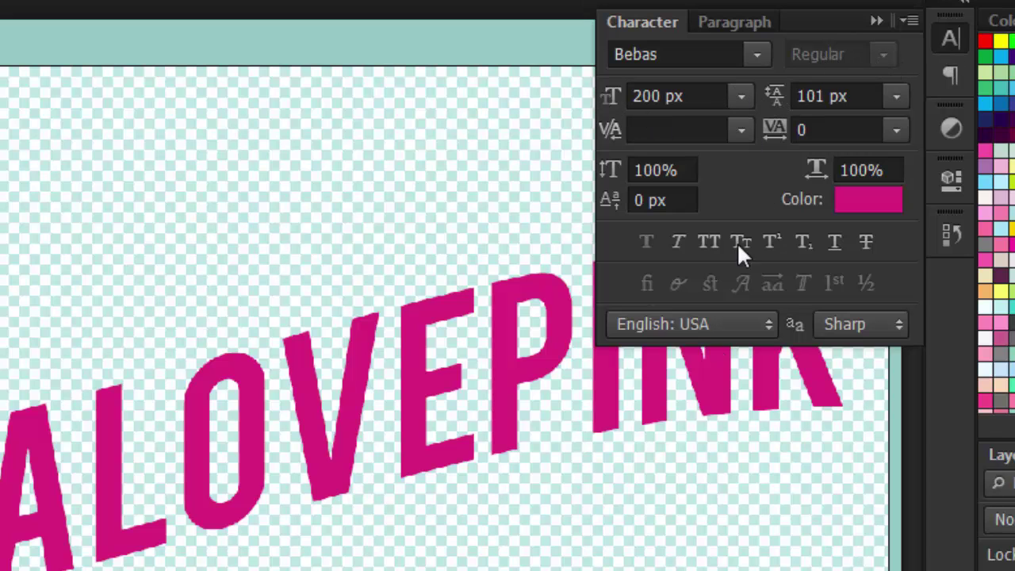
Step: Select all of the two-line text and change its leading to Auto, to 325.01 px and finally to 124.01 px
left_click(841, 396)
key("ctrl+a")
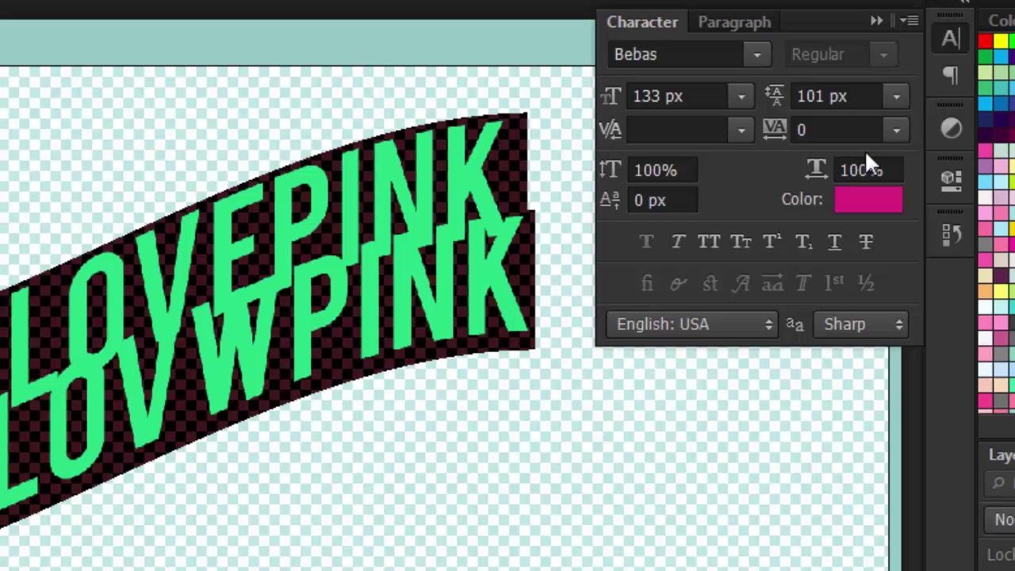
left_click(775, 100)
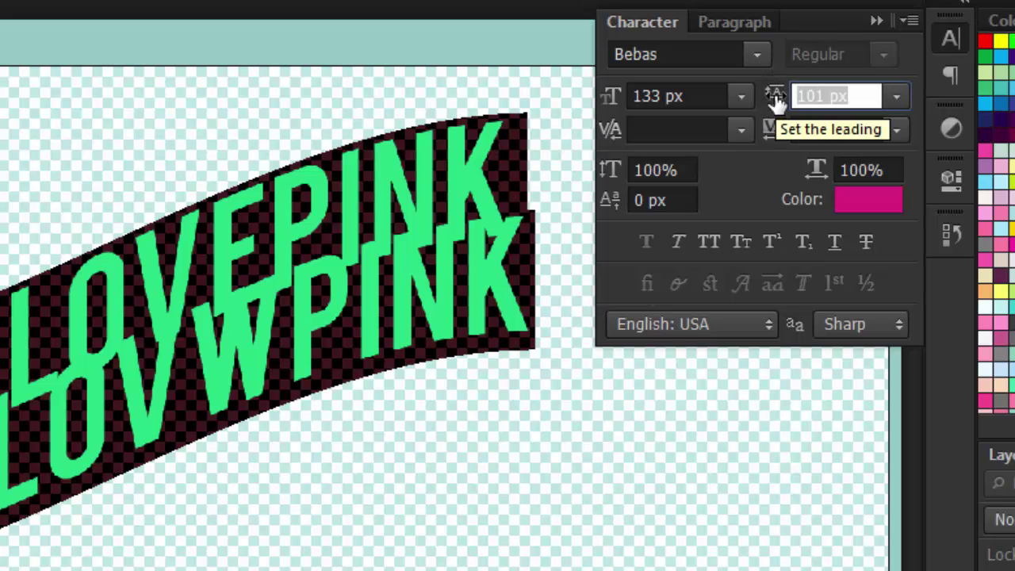
key("Return")
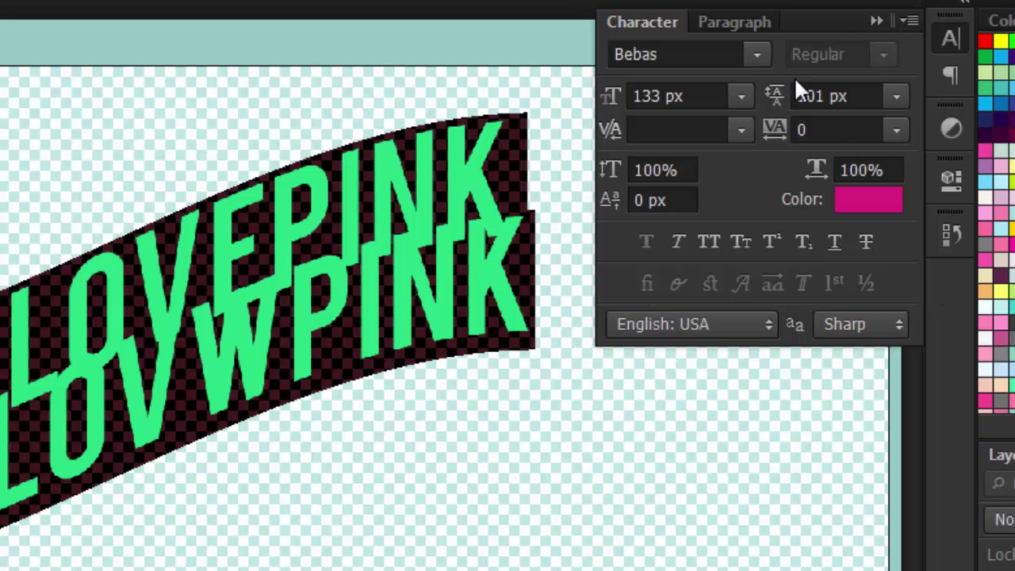
key("ctrl+a")
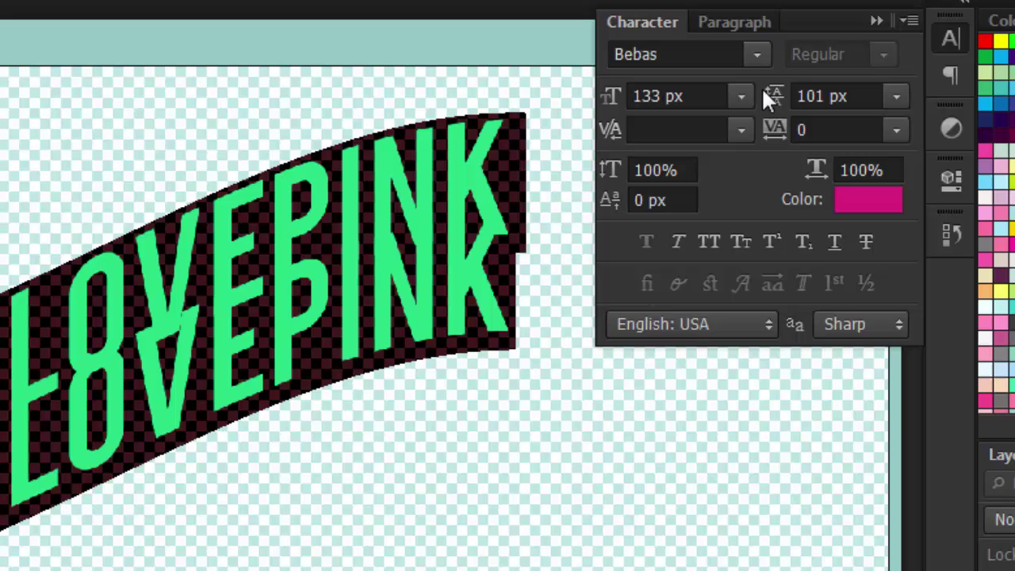
left_click(801, 96)
left_click(896, 96)
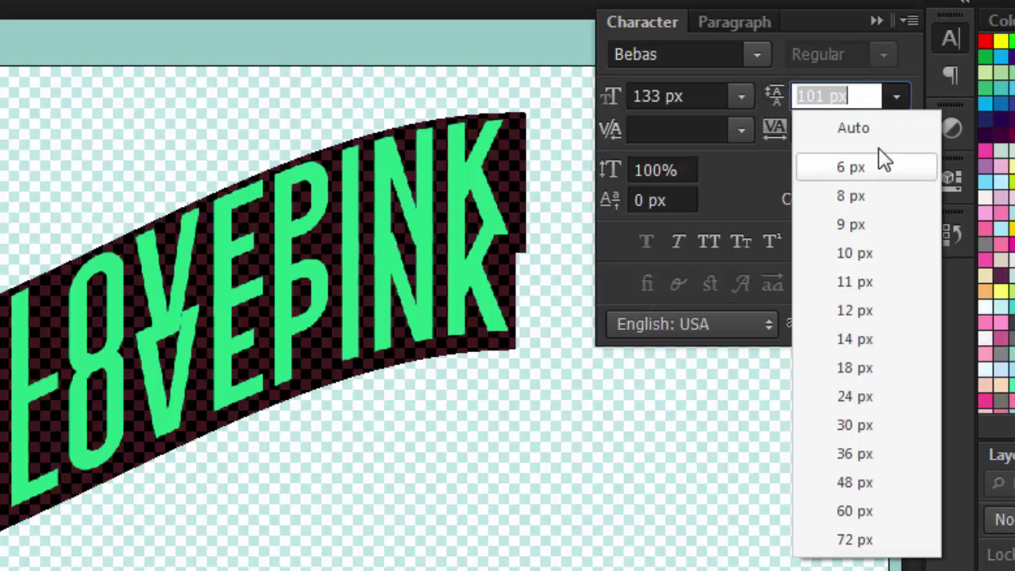
left_click(884, 128)
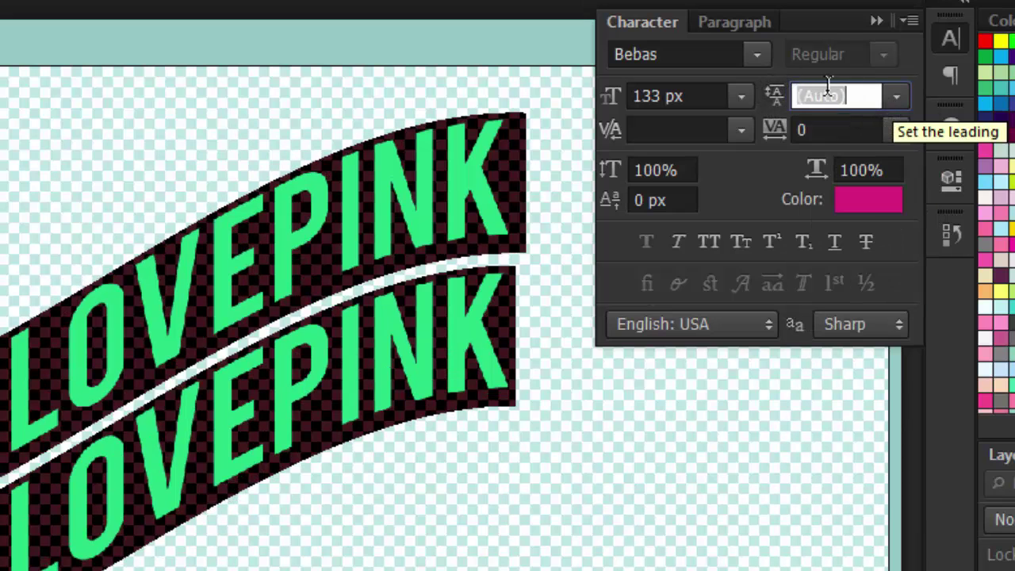
left_click_drag(773, 104, 279, 136)
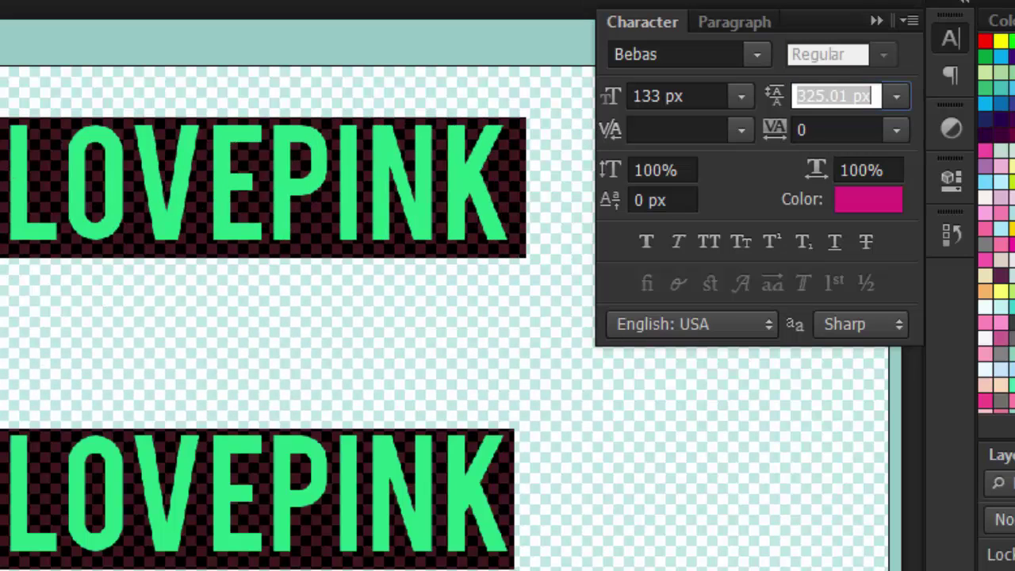
key("Return")
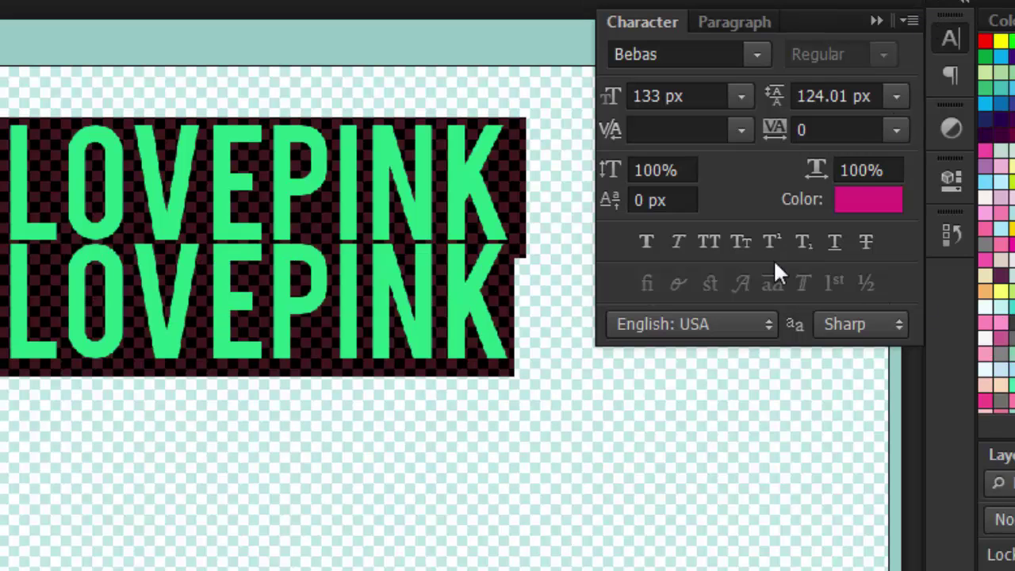
Step: Select all of the text and set its tracking to 100, -100 and 200 in turn
left_click_drag(508, 288, 209, 290)
key("ctrl+a")
left_click(896, 131)
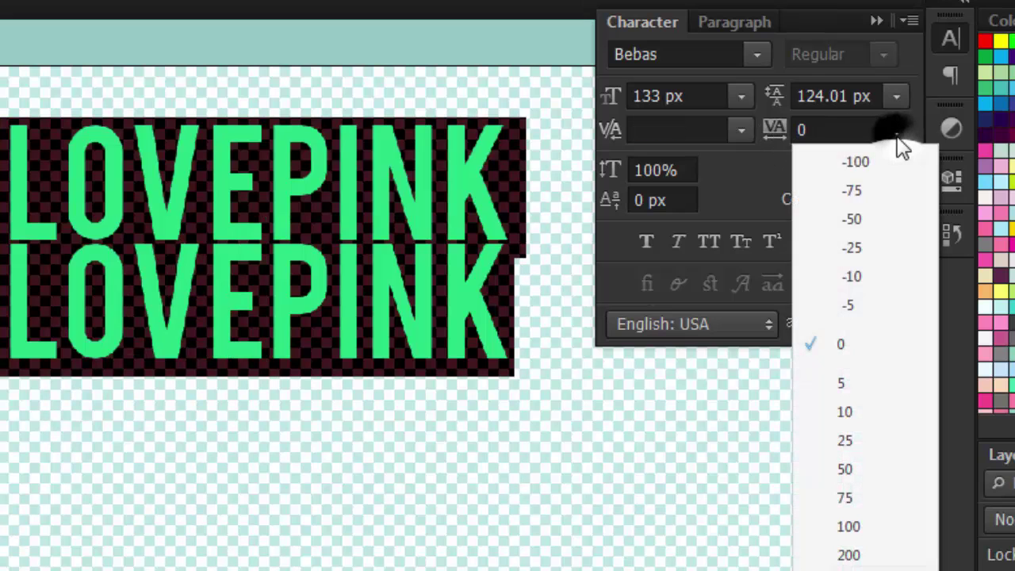
left_click(868, 382)
left_click(863, 525)
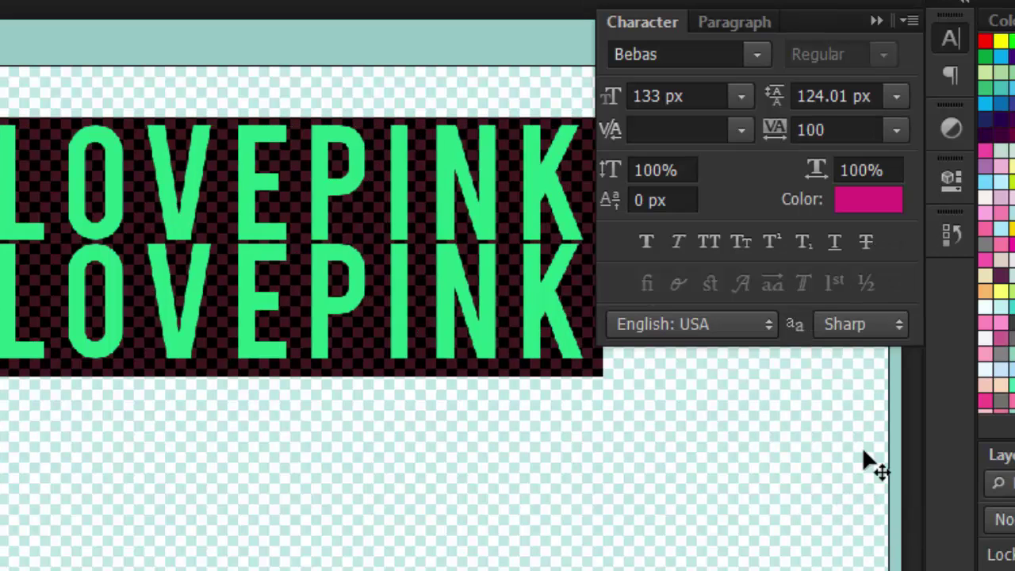
left_click(895, 131)
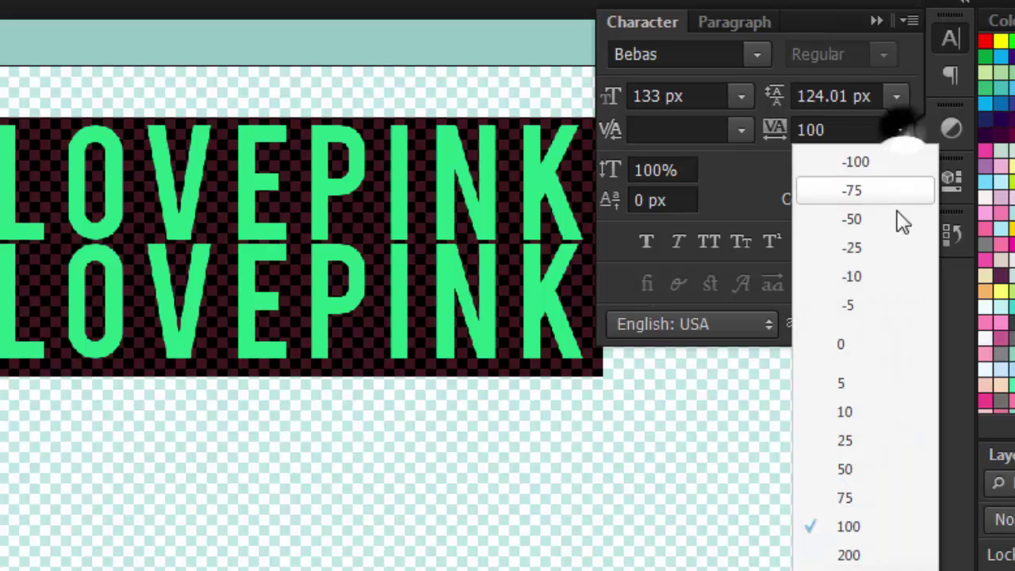
left_click(889, 162)
left_click(897, 132)
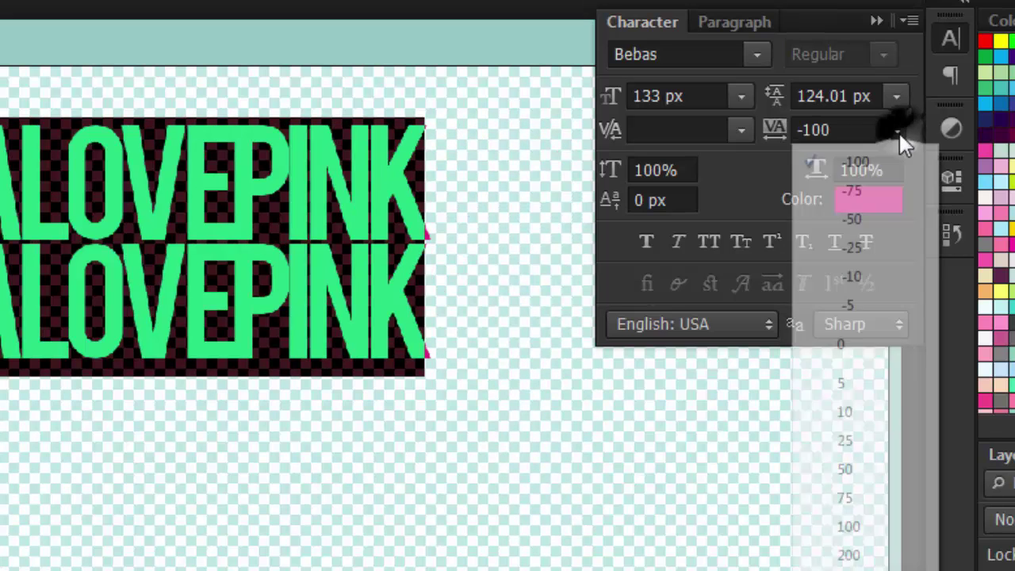
left_click(837, 555)
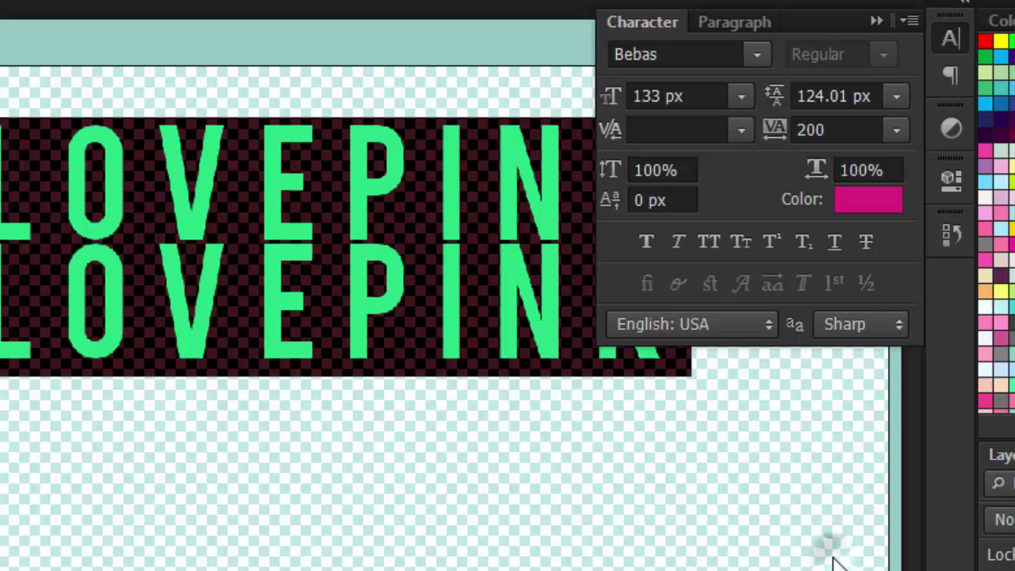
Step: Move the two-line text lower and further right on the canvas, and set its tracking to 0
left_click_drag(208, 485, 307, 570)
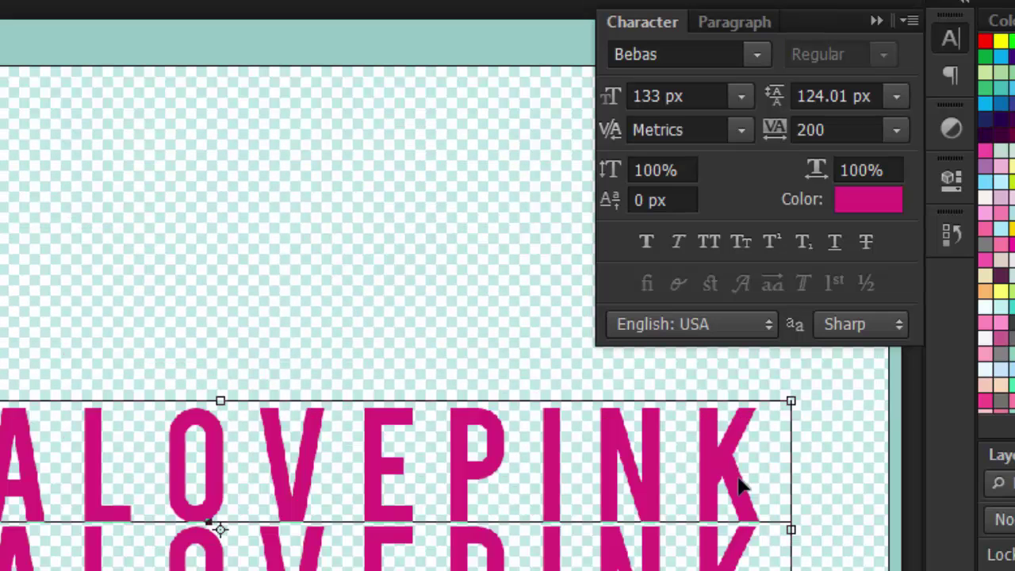
left_click(896, 131)
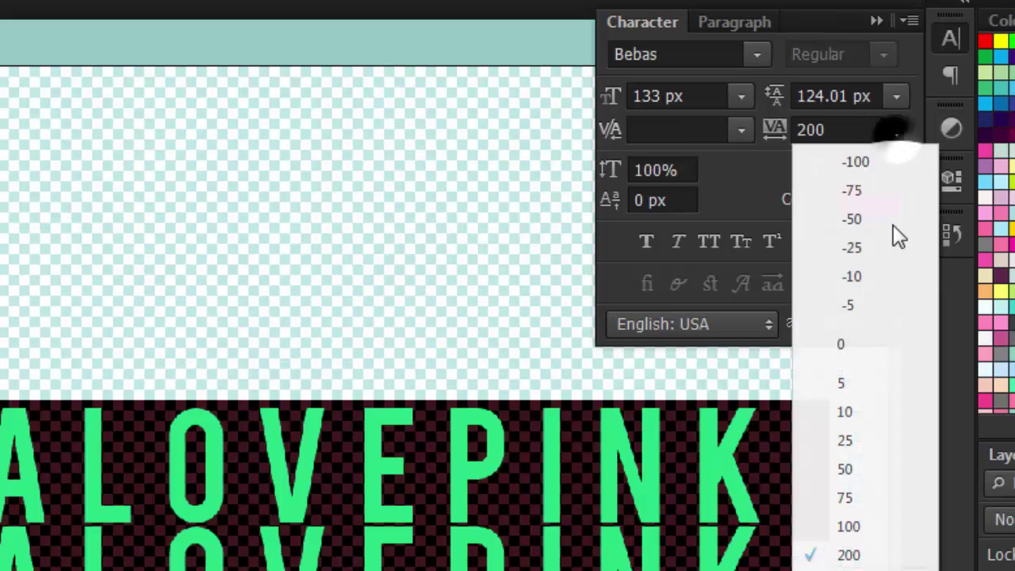
left_click(879, 343)
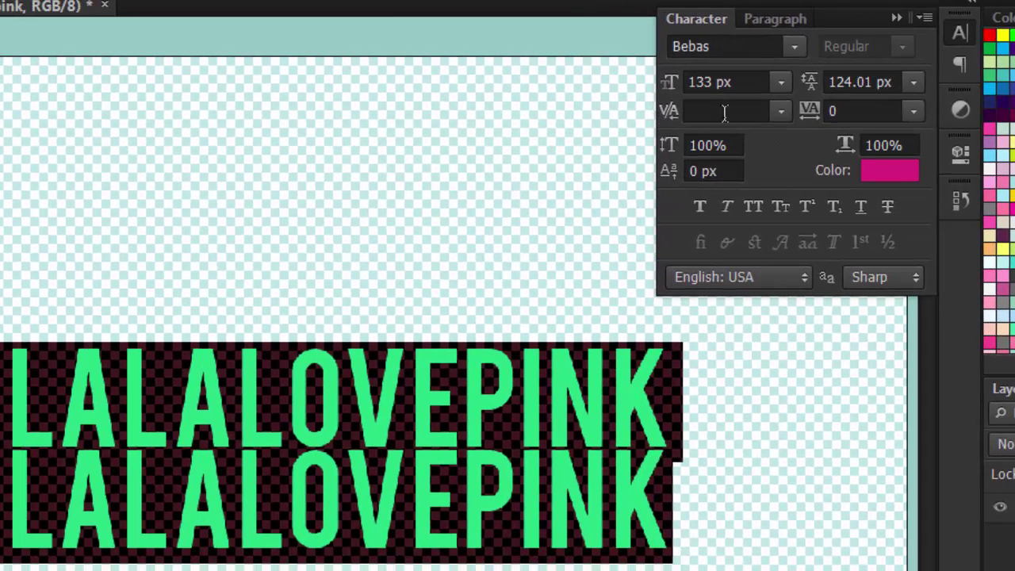
Step: Set the kerning of the selected text to Metrics
left_click(780, 112)
left_click(786, 142)
left_click(781, 113)
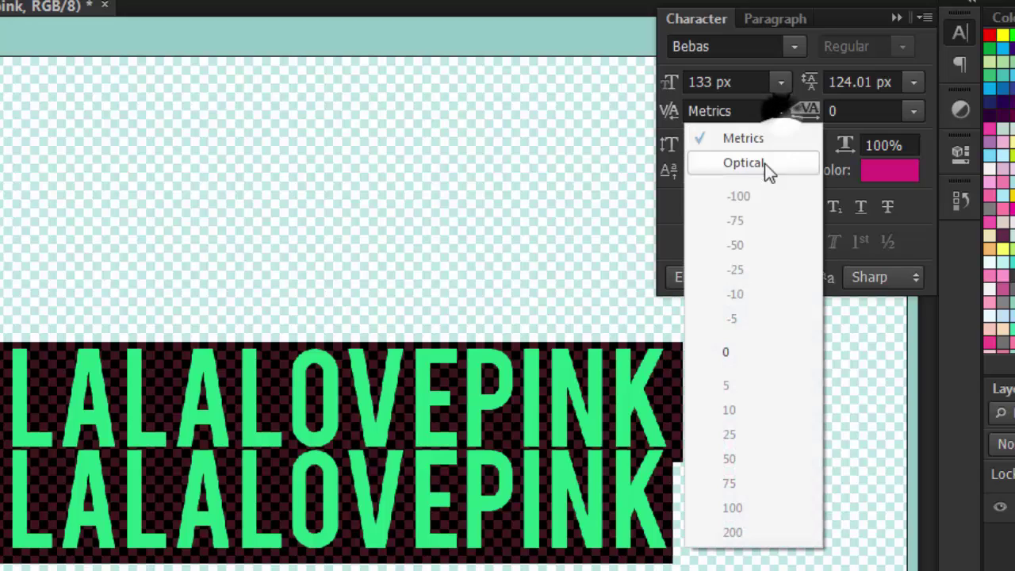
left_click(778, 144)
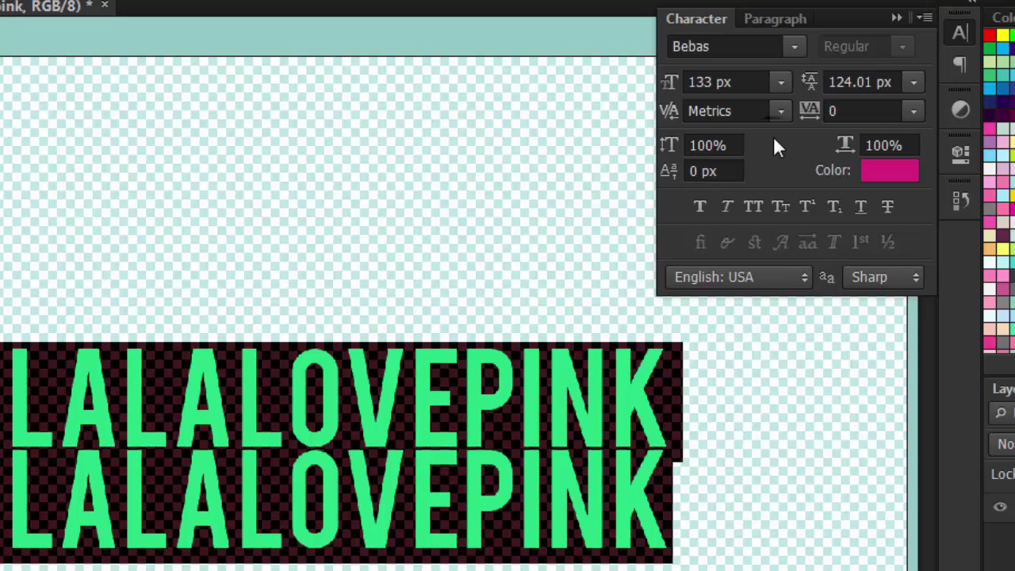
Step: Try Optical kerning on the selected text and undo it
left_click(781, 112)
left_click(755, 163)
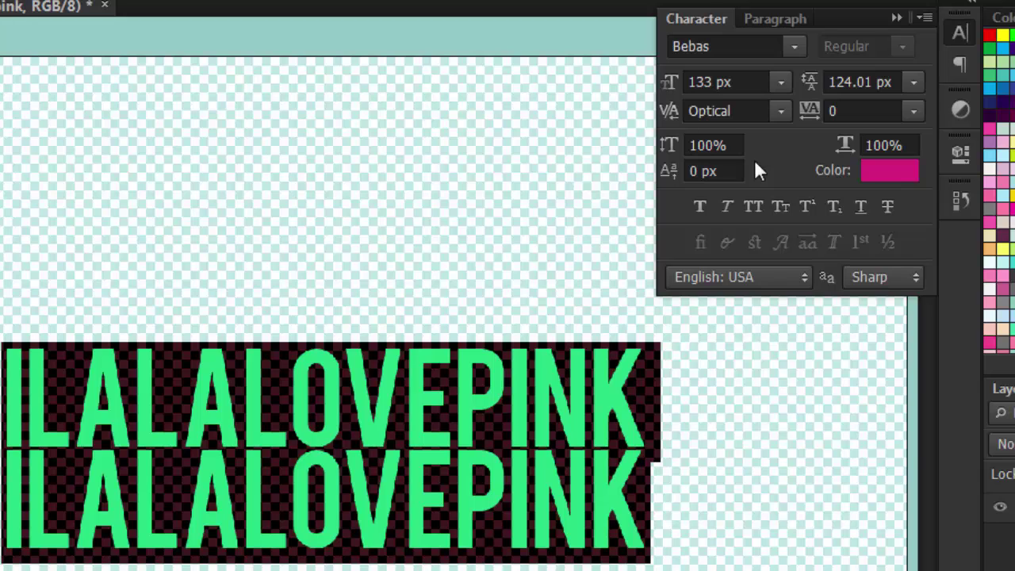
key("ctrl+z")
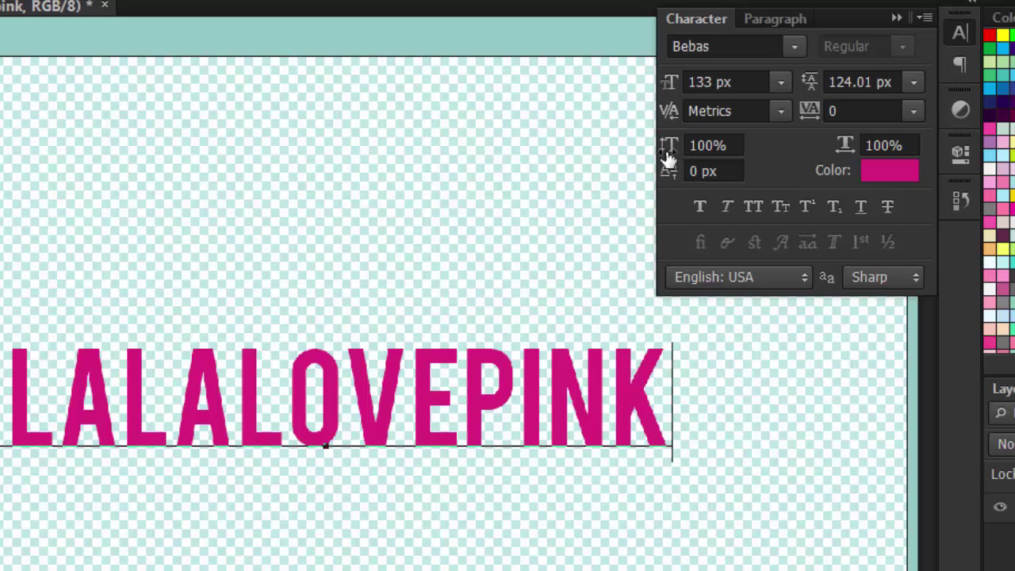
Step: Change the vertical scale of the whole text to 50% and 321%, and restore it to 100%
key("ctrl+a")
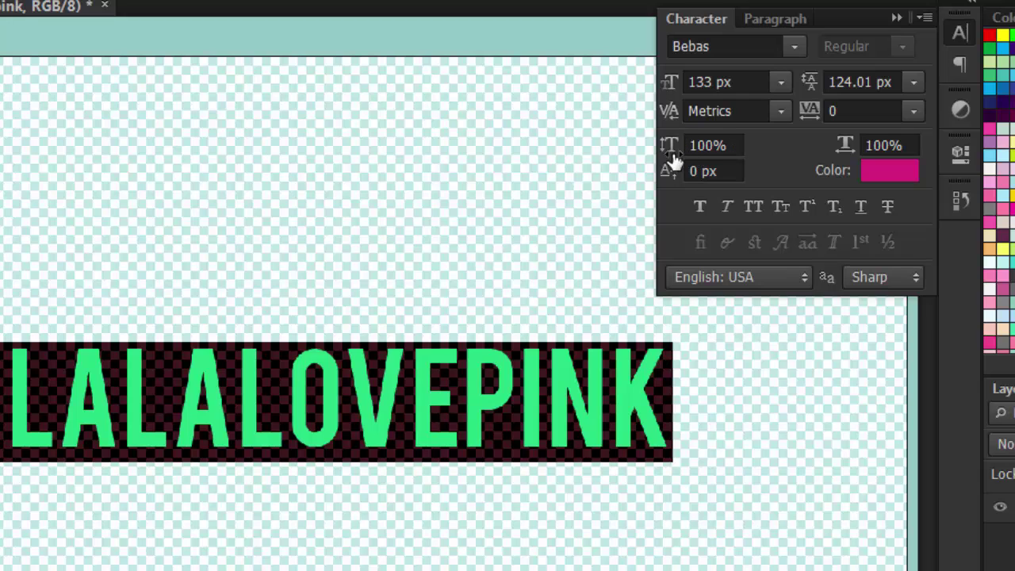
left_click_drag(673, 150, 534, 163)
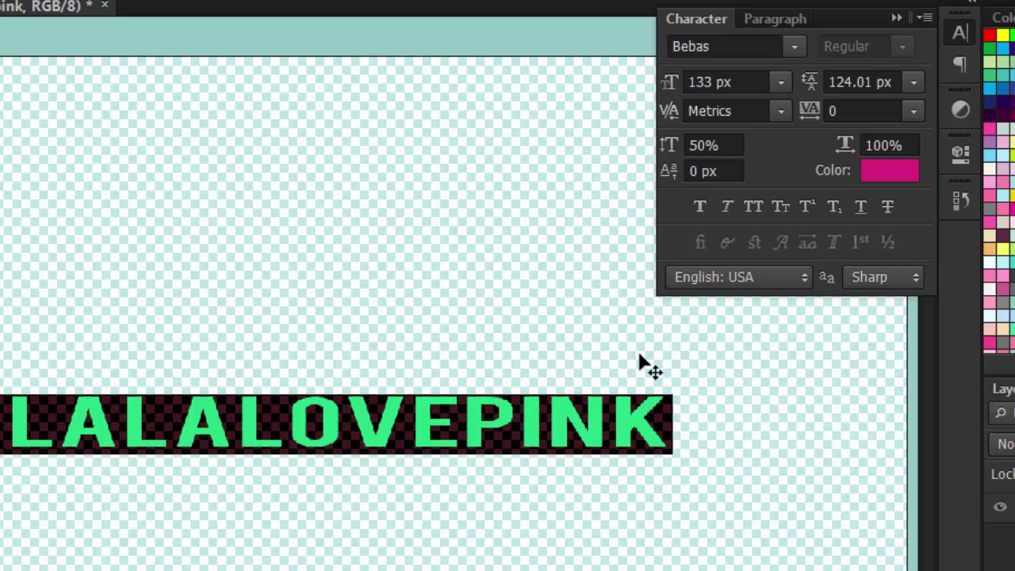
left_click_drag(670, 146, 978, 159)
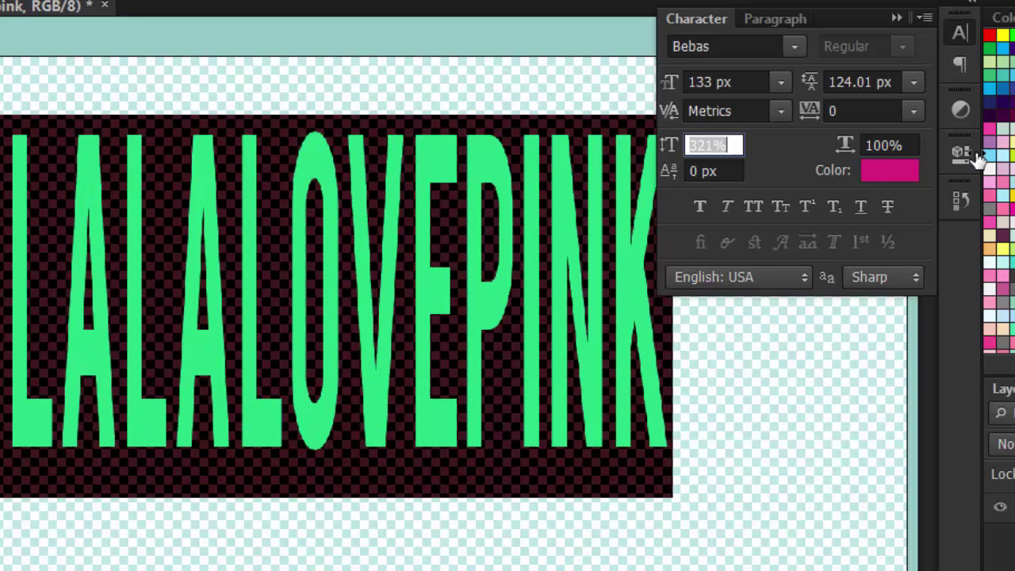
type("100")
key("Return")
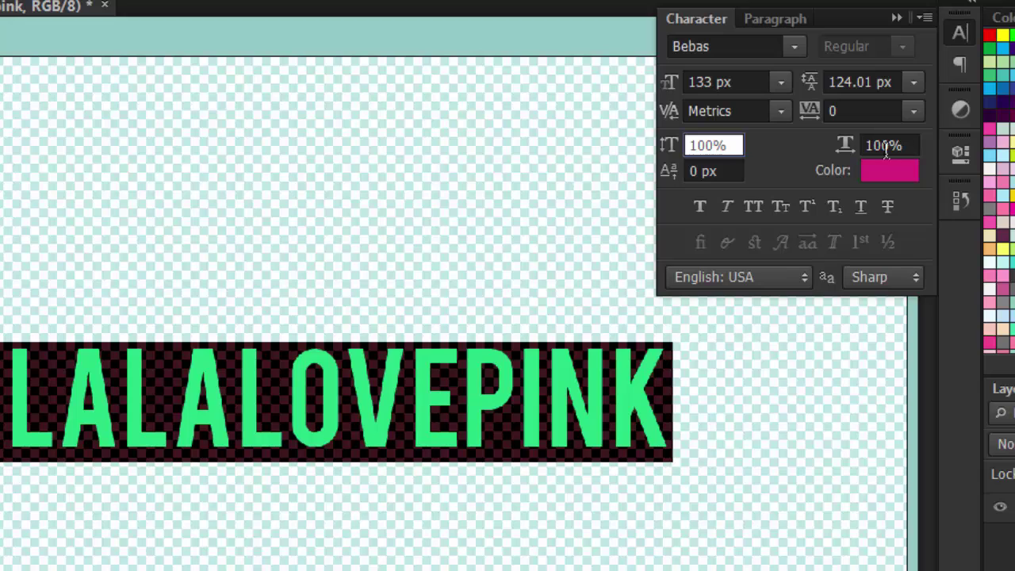
Step: Narrow the text's horizontal scale to 52% and restore it to 100%
left_click_drag(845, 150, 788, 166)
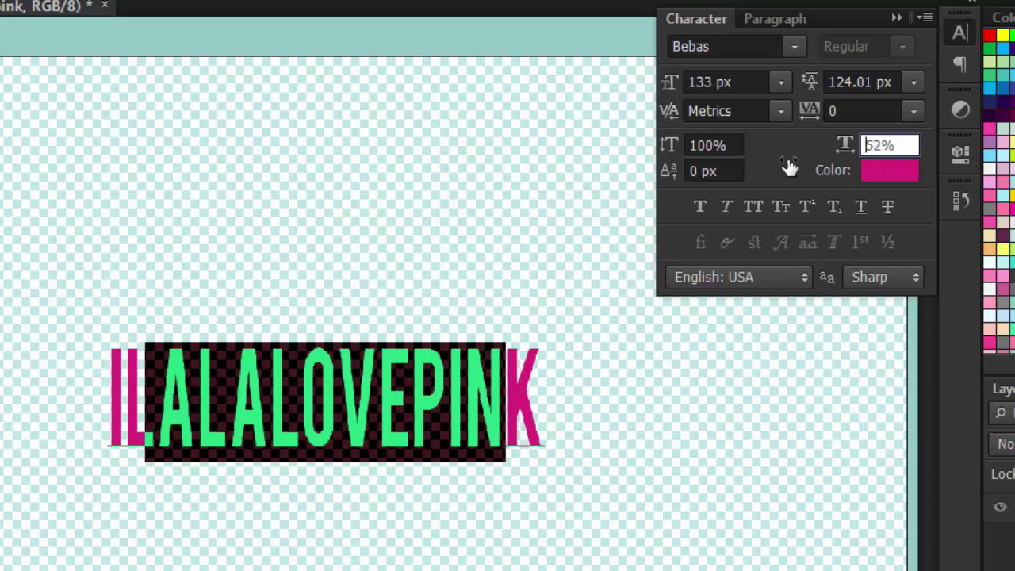
type("100")
key("Return")
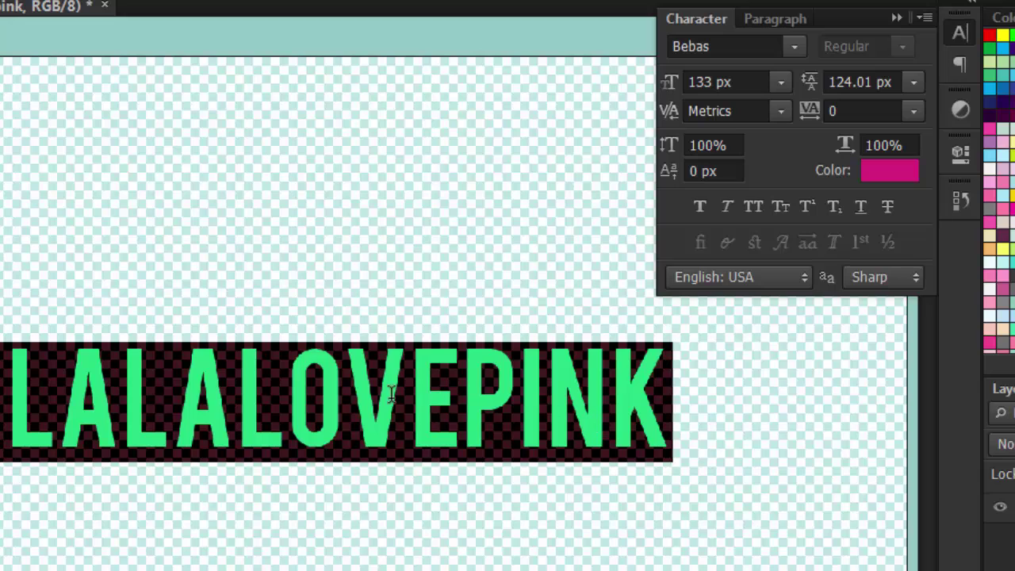
Step: Select the letter P and lower its baseline shift to -64 px and on to -81 px
left_click_drag(322, 400, 286, 404)
left_click(631, 449)
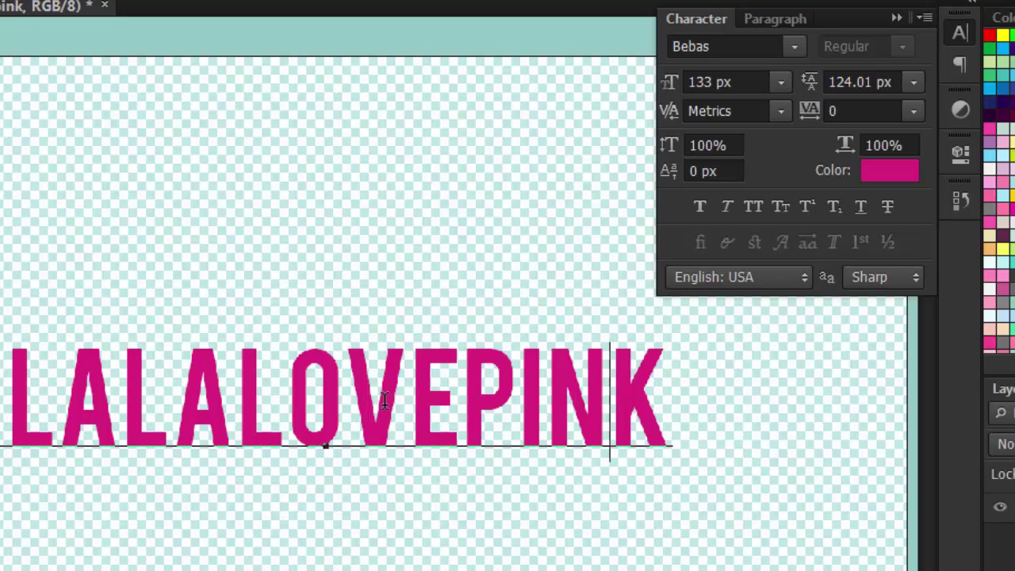
left_click_drag(346, 396, 238, 401)
left_click(519, 396)
left_click(467, 380, "shift")
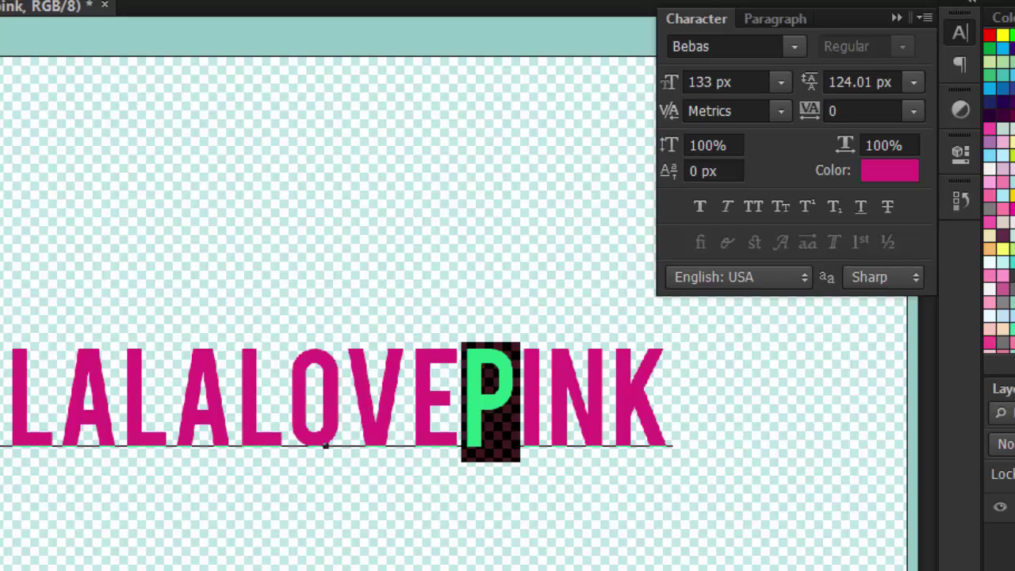
left_click_drag(671, 175, 600, 177)
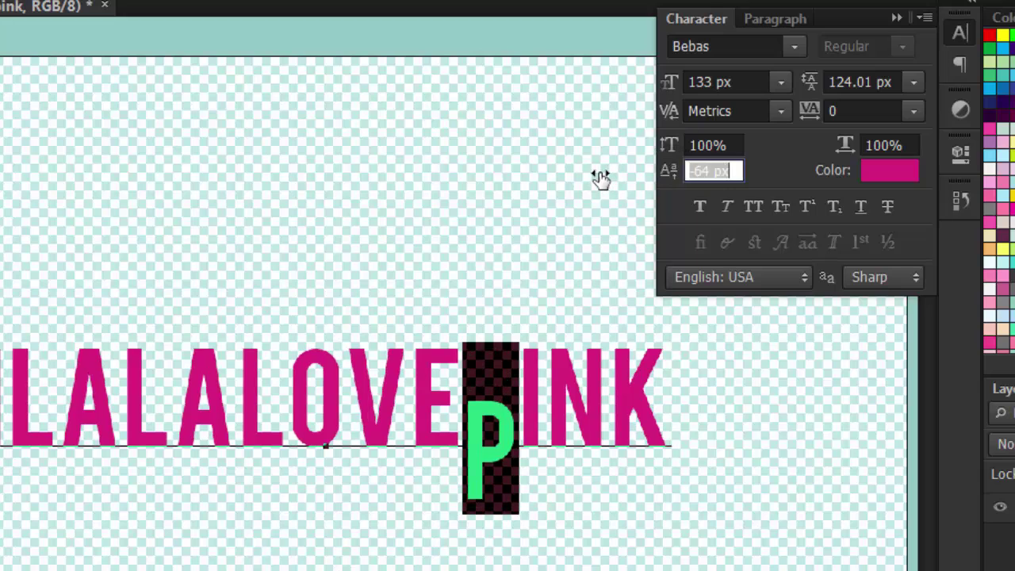
left_click_drag(670, 172, 652, 173)
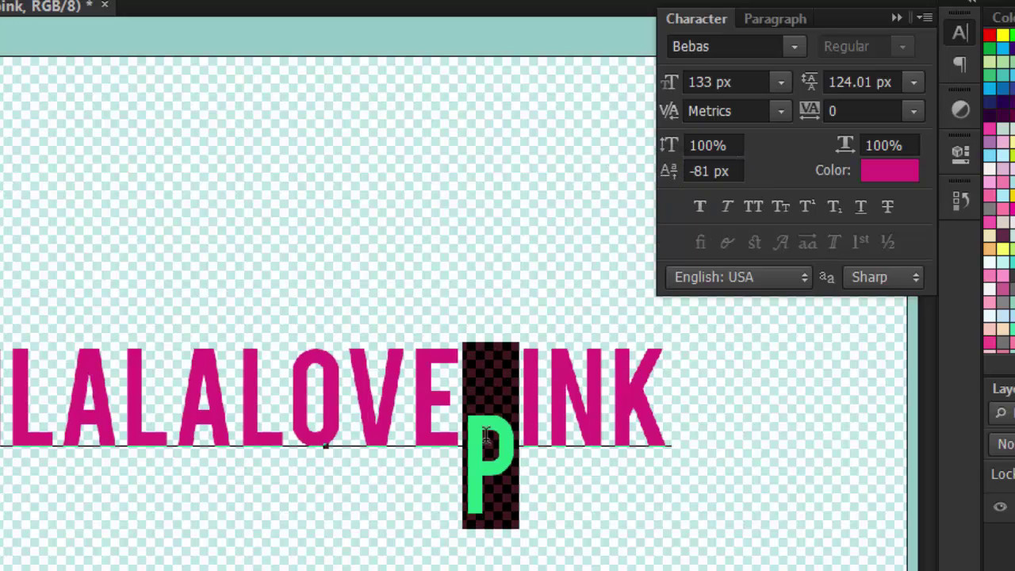
left_click(493, 431)
left_click(492, 520)
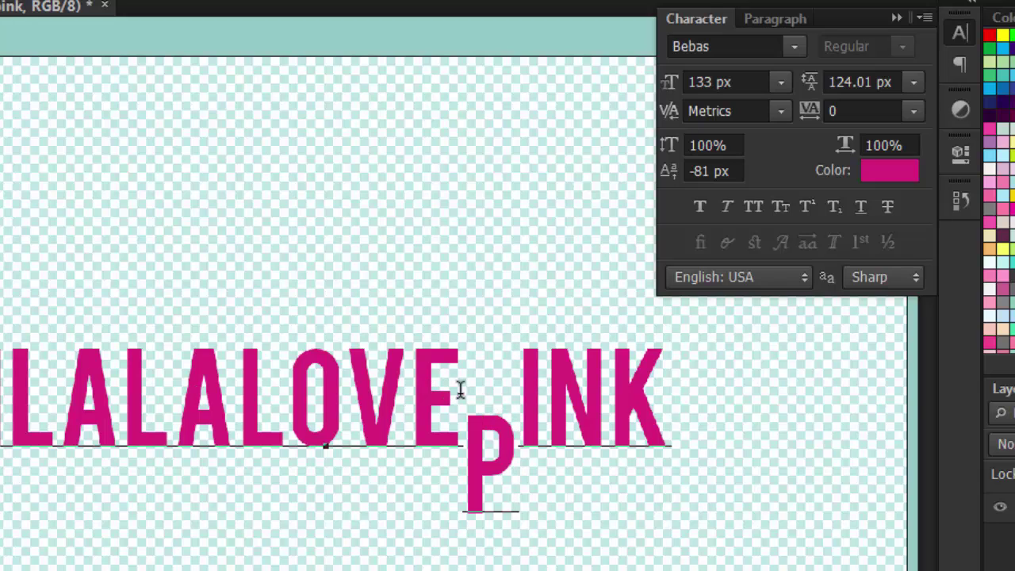
Step: Restore the letter P's baseline shift to 0 px
left_click_drag(412, 388, 351, 389)
left_click_drag(670, 171, 824, 206)
left_click(502, 389)
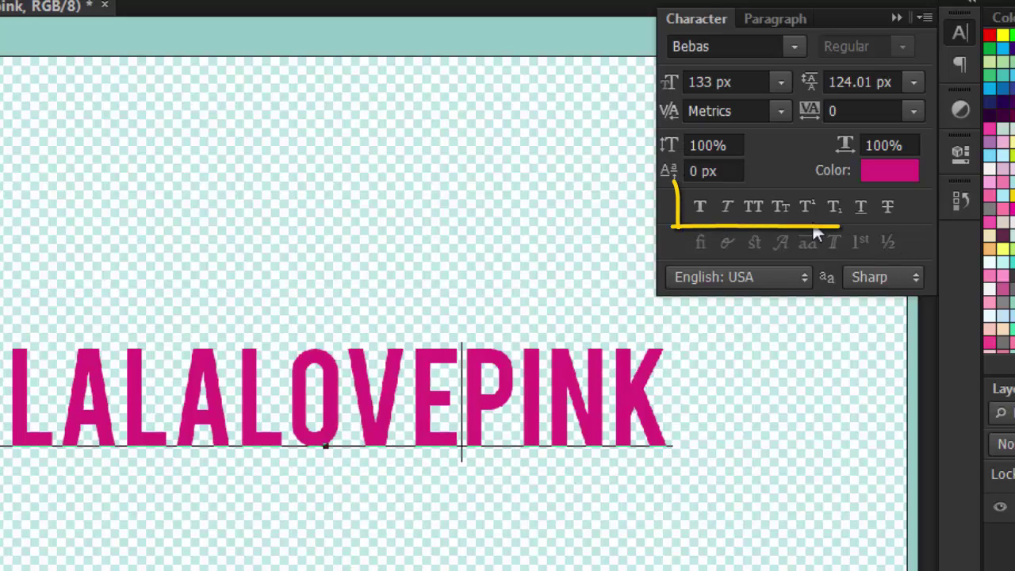
left_click_drag(817, 234, 678, 184)
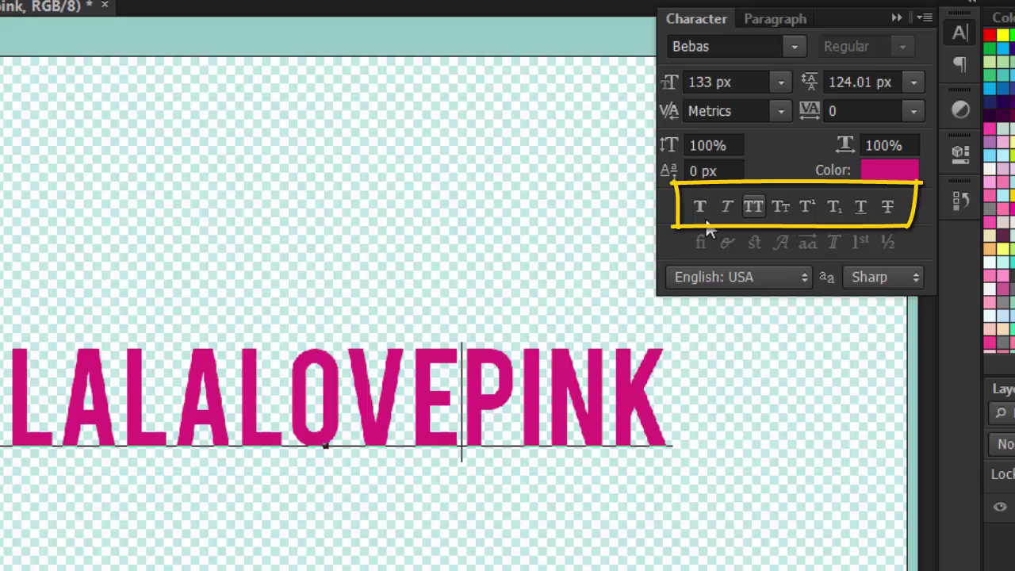
key("Escape")
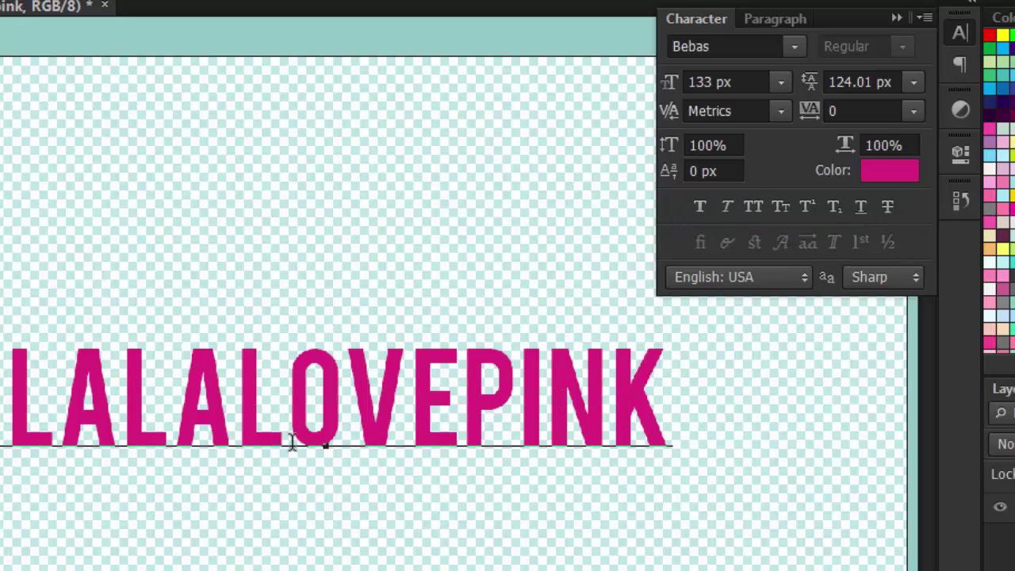
Step: Select the whole text and change its font to Berlin Sans FB and on to Centaur
key("ctrl+a")
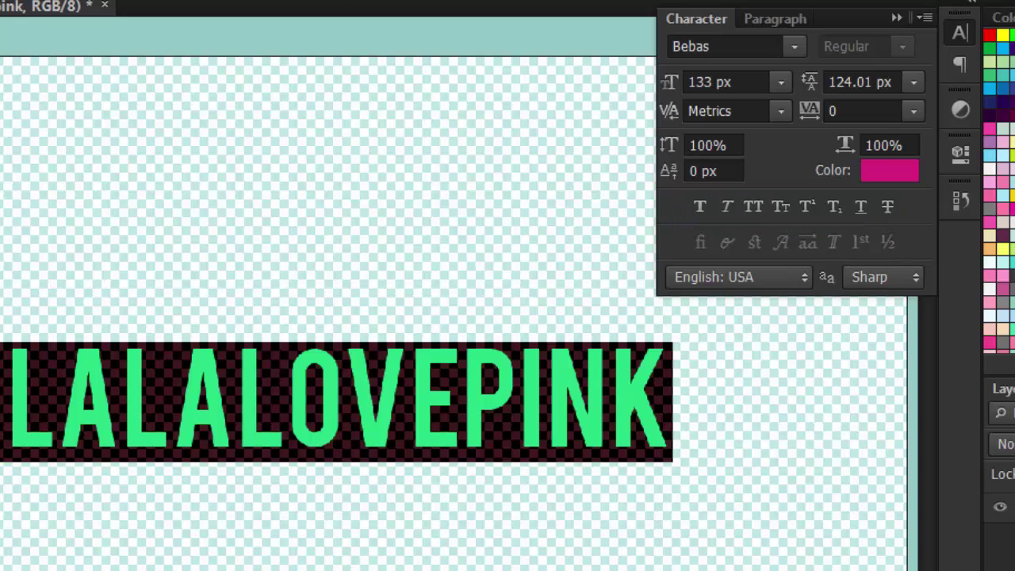
left_click(30, 2)
scroll(54, 35, "down", 1)
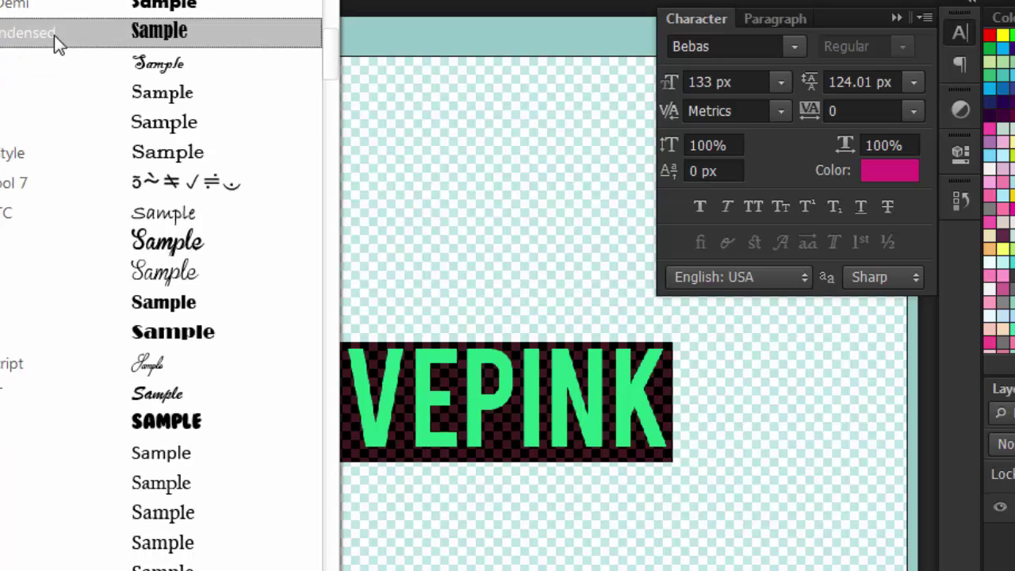
left_click(75, 104)
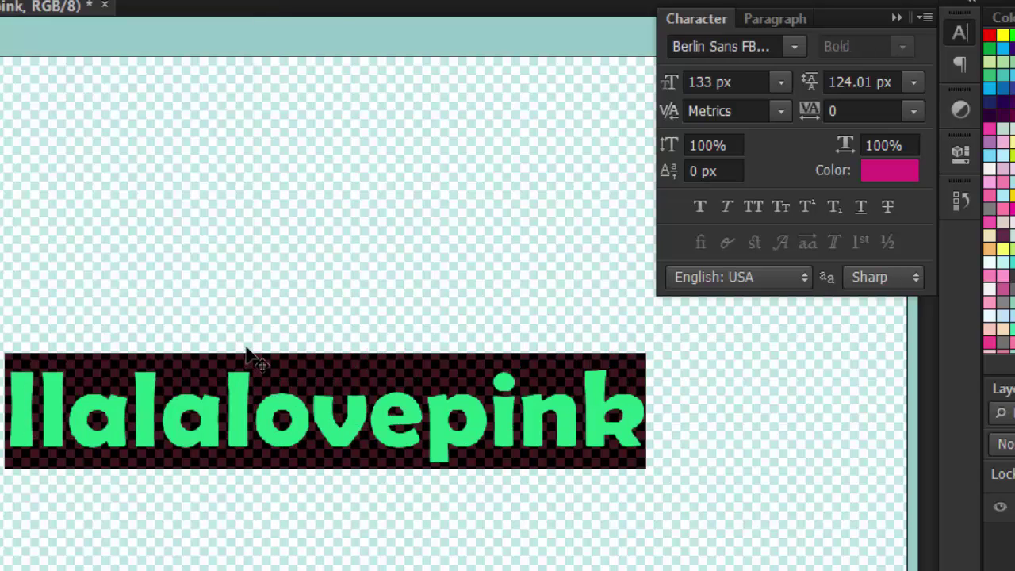
left_click(30, 2)
left_click(47, 512)
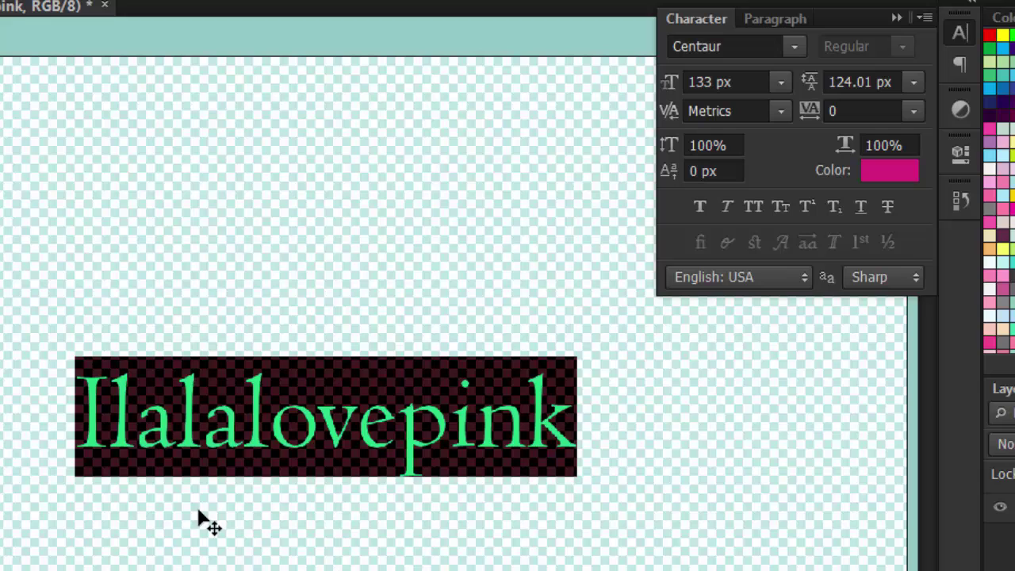
Step: Move the text slightly down and enlarge its font size to 261 px
left_click_drag(200, 516, 194, 501)
left_click_drag(188, 2, 325, 2)
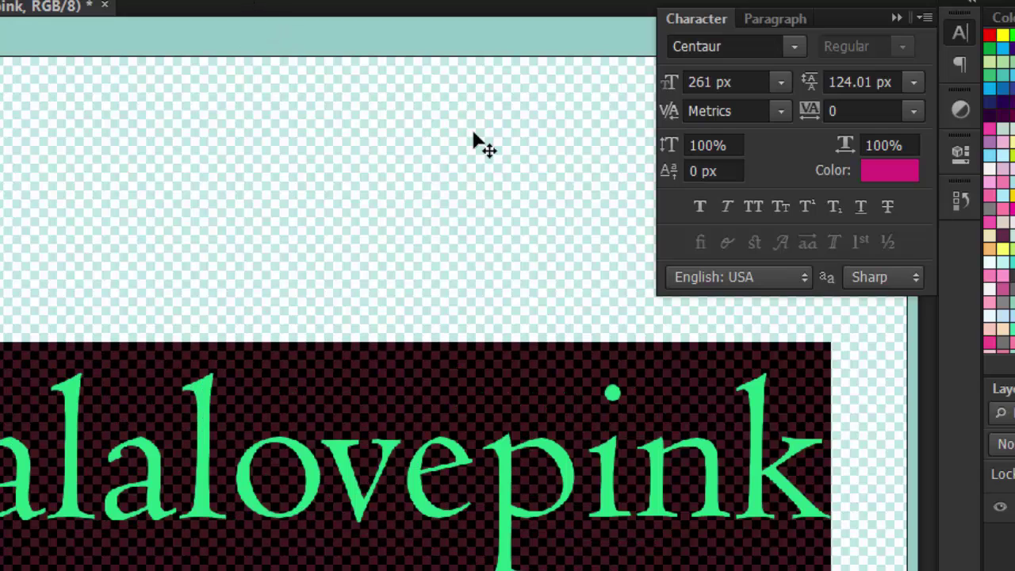
Step: Switch Faux Bold on and off for the selected text, and do the same with Faux Italic
left_click(703, 207)
left_click(702, 207)
left_click(728, 205)
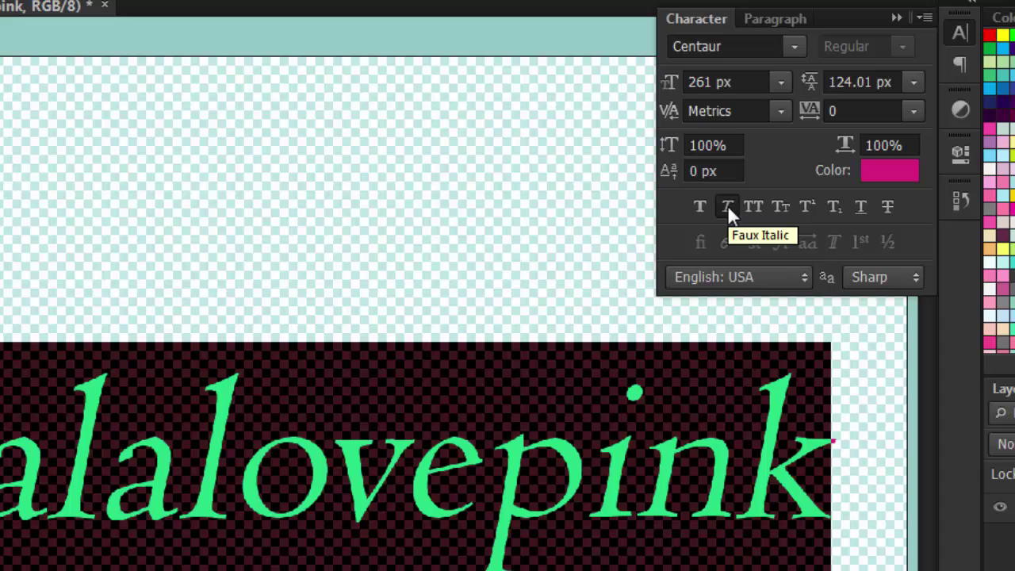
left_click(727, 204)
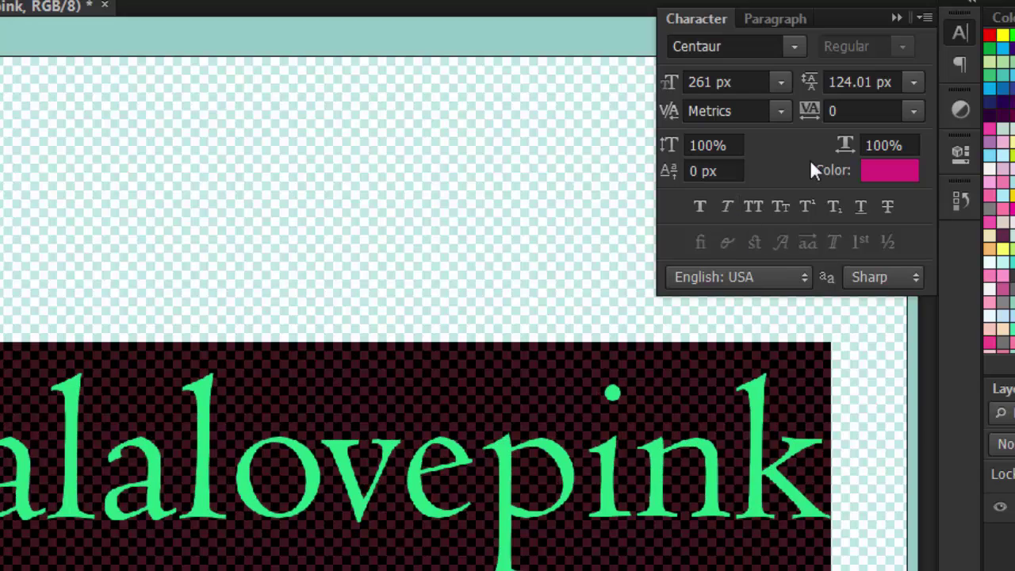
Step: Apply All Caps to the selected text and reduce its font size to 161 px
left_click(751, 206)
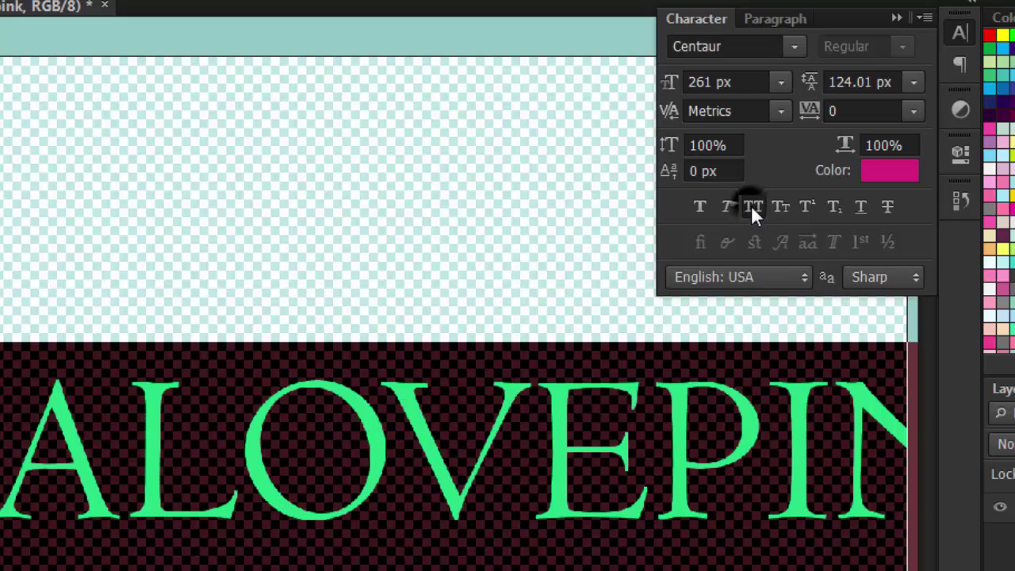
left_click_drag(670, 82, 563, 82)
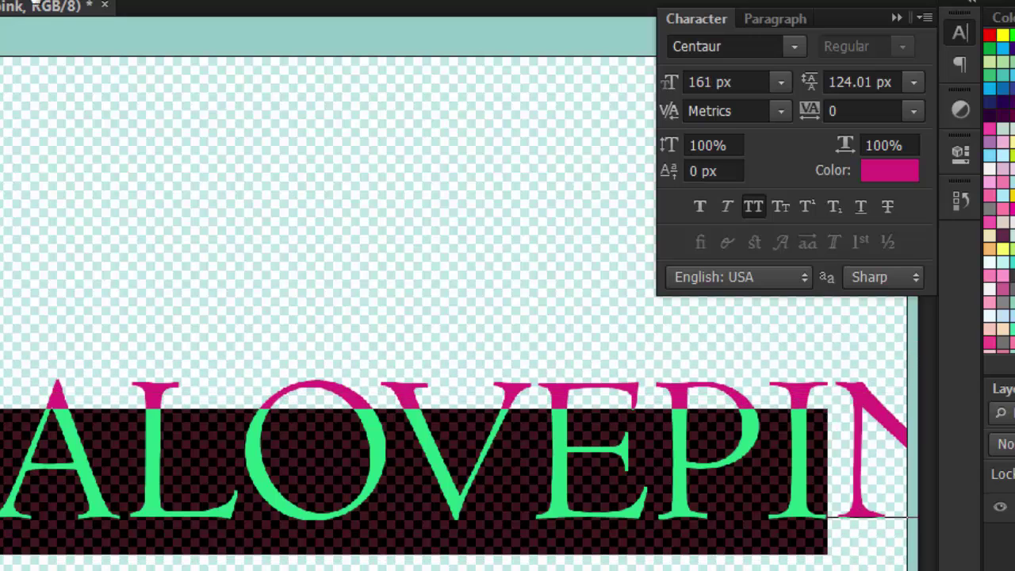
Step: Change the text from All Caps to Small Caps and select the letters following the initial I
left_click(754, 207)
left_click(783, 211)
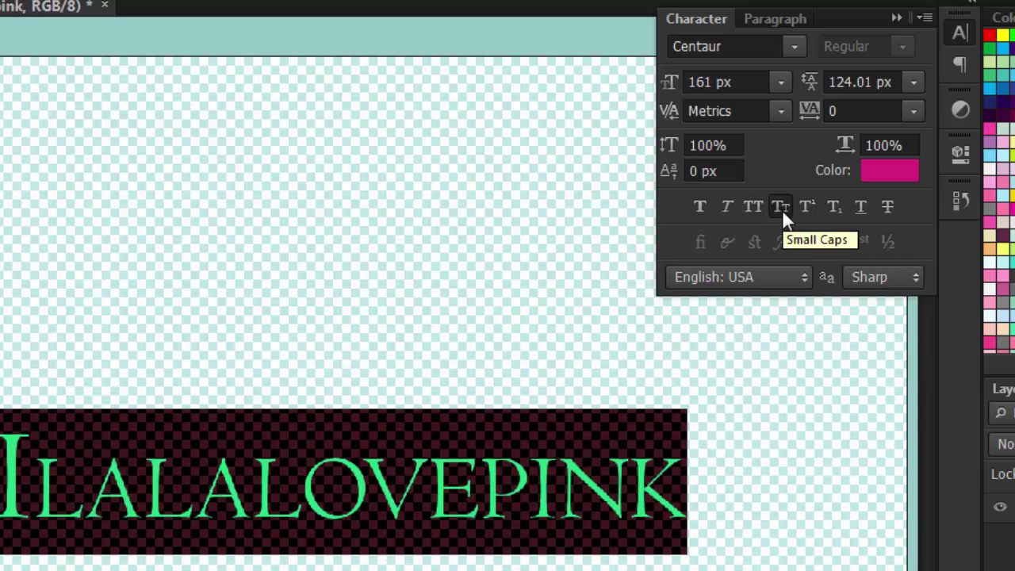
left_click_drag(28, 471, 799, 481)
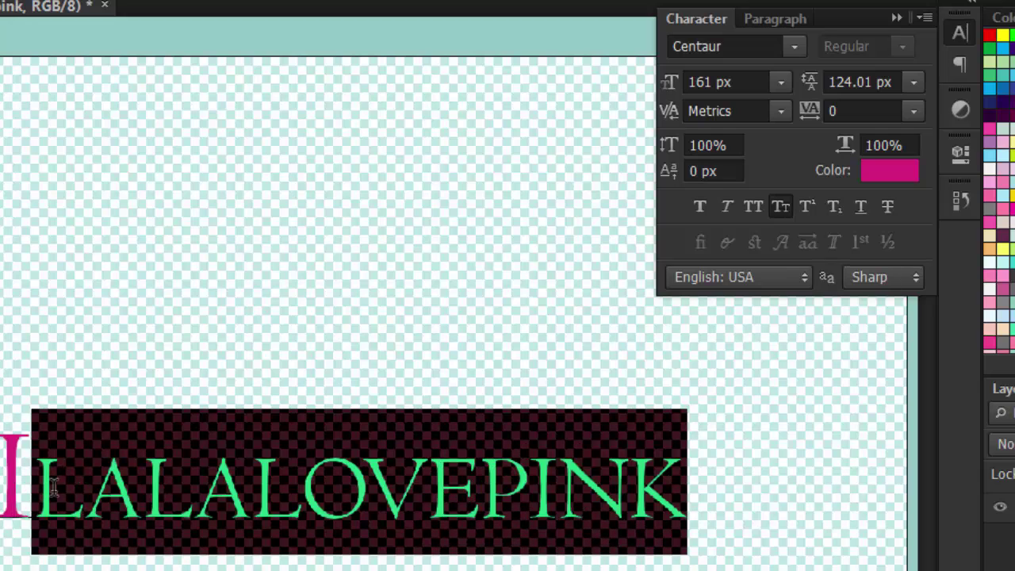
Step: Replace the sample text with "x2=81" and make the 2 a superscript
left_click_drag(50, 487, 794, 475)
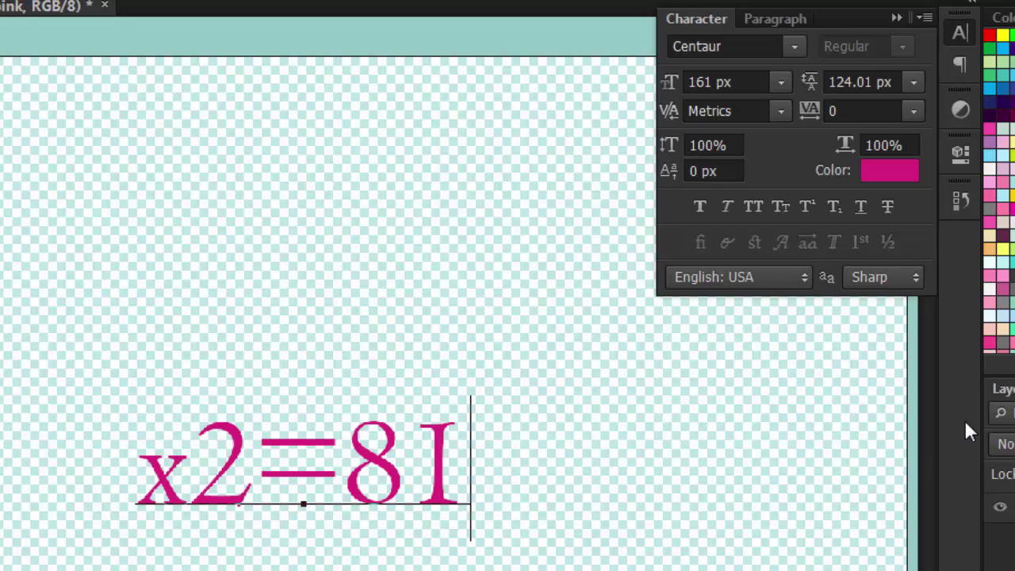
left_click_drag(253, 468, 189, 468)
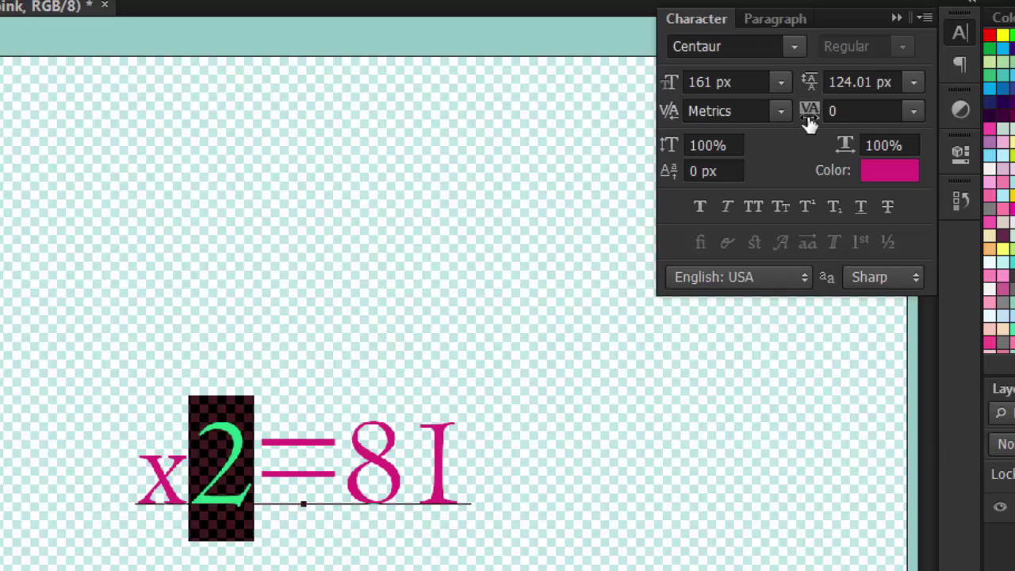
left_click(807, 209)
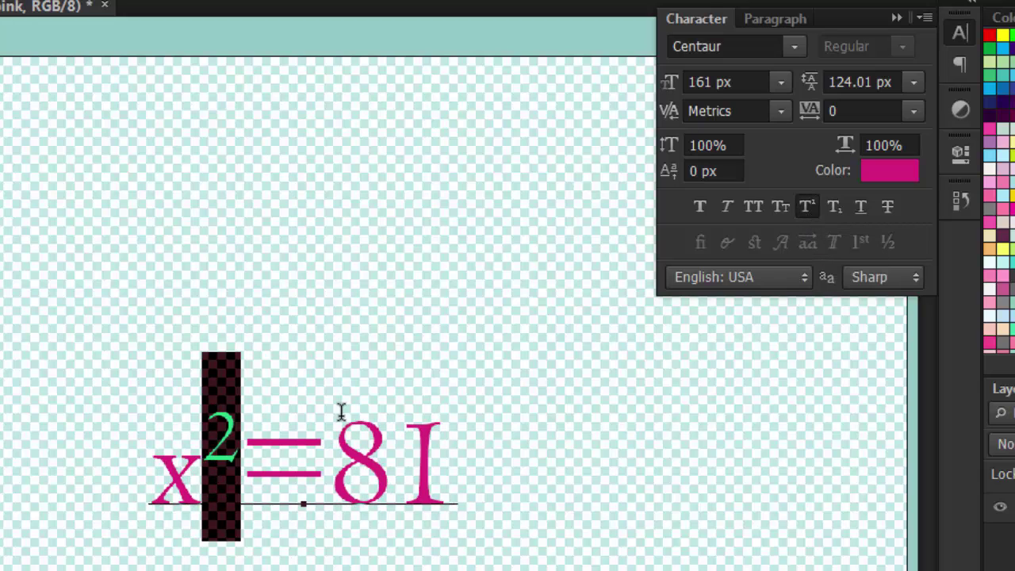
Step: Replace the equation with "H2O" and make the 2 a subscript
left_click(231, 452)
left_click(386, 508)
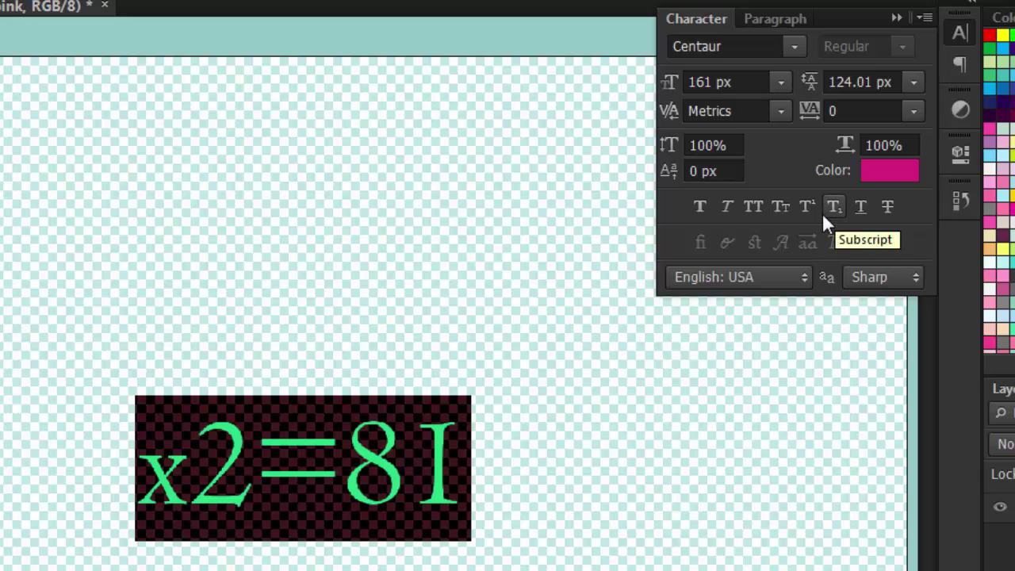
type("h2o")
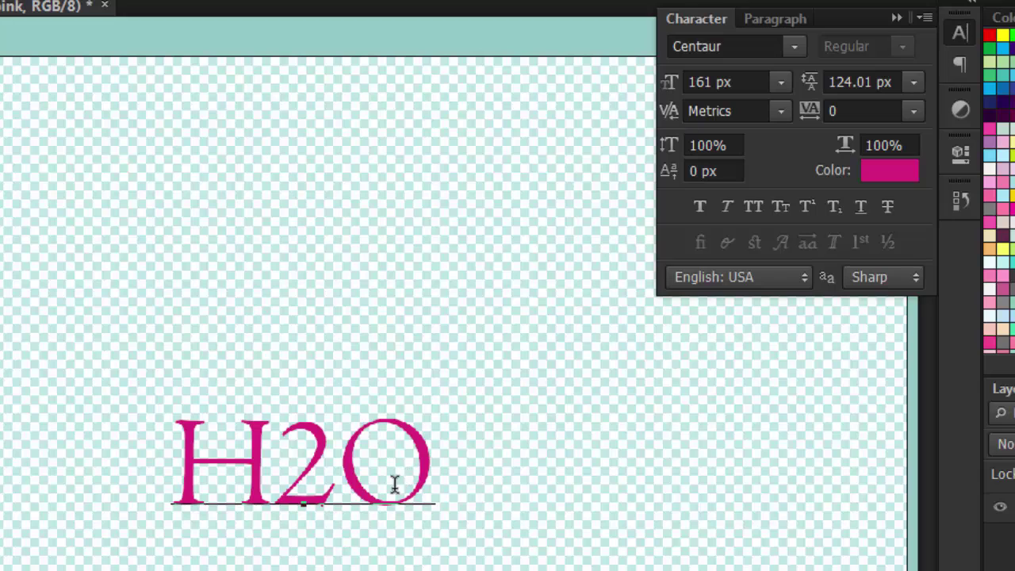
key("Left")
key("shift+Left")
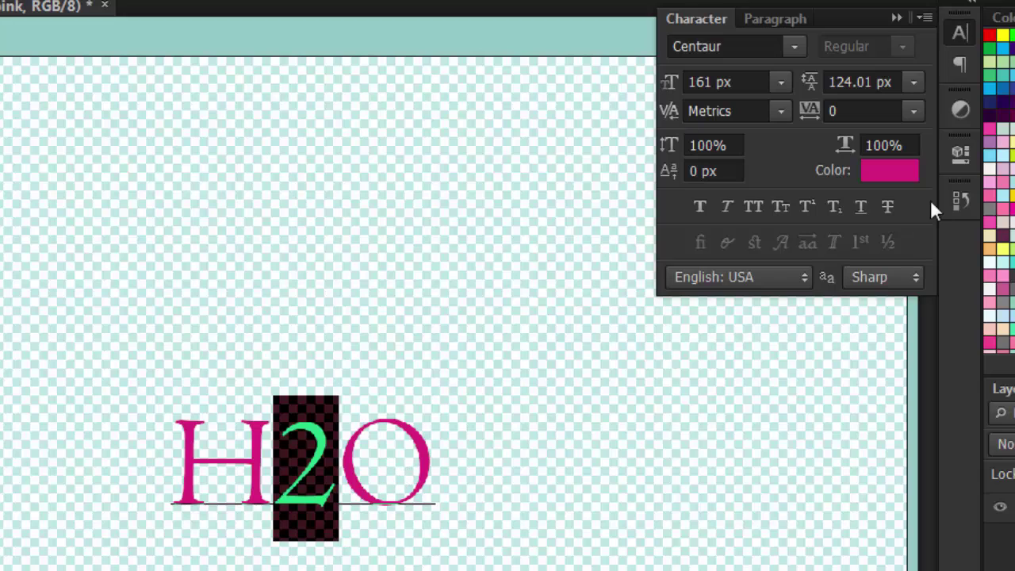
left_click(834, 207)
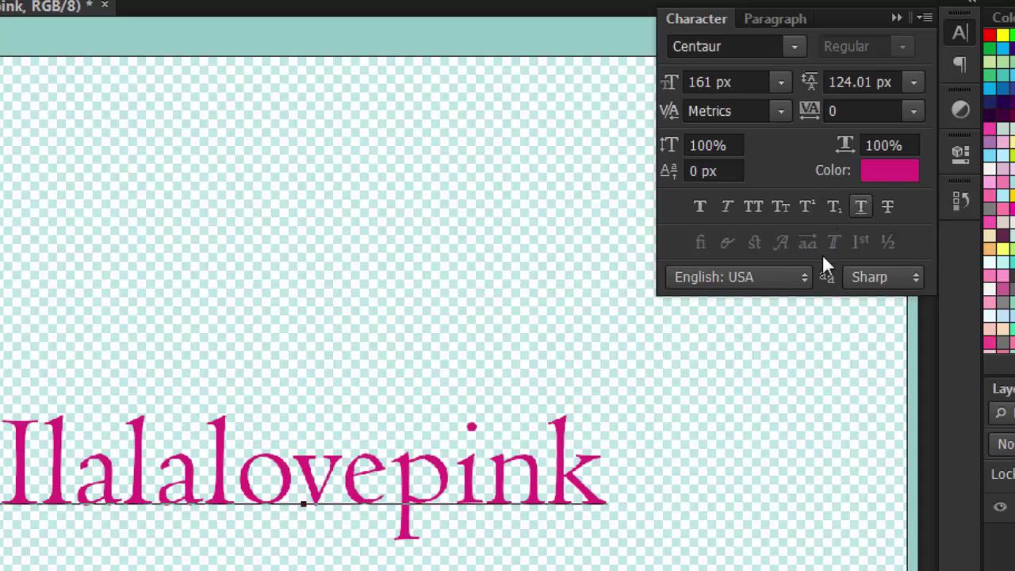
Step: Try Underline and Strikethrough on the whole "Ilalalovepink" text and undo the strikethrough
key("ctrl+a")
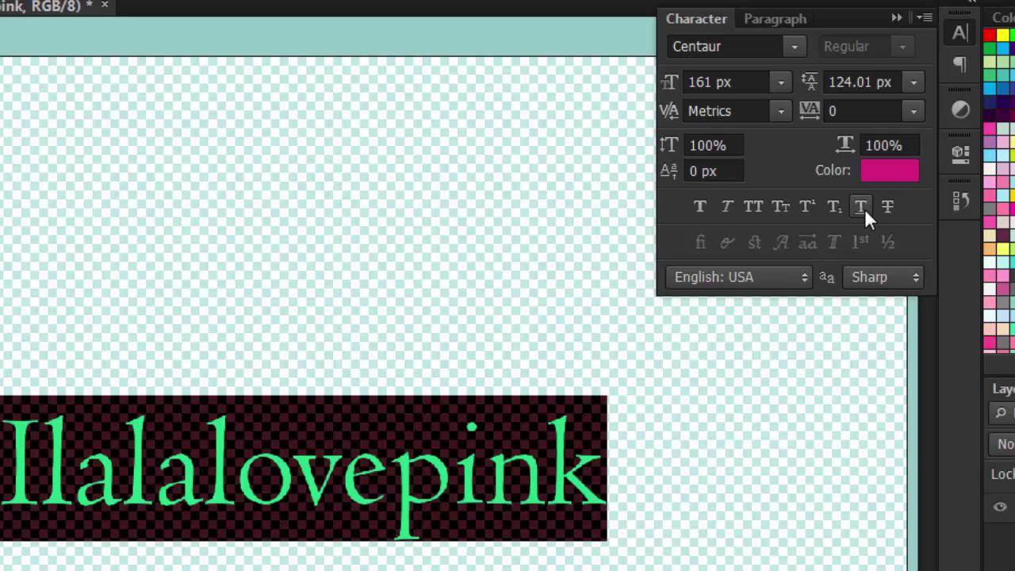
left_click(859, 207)
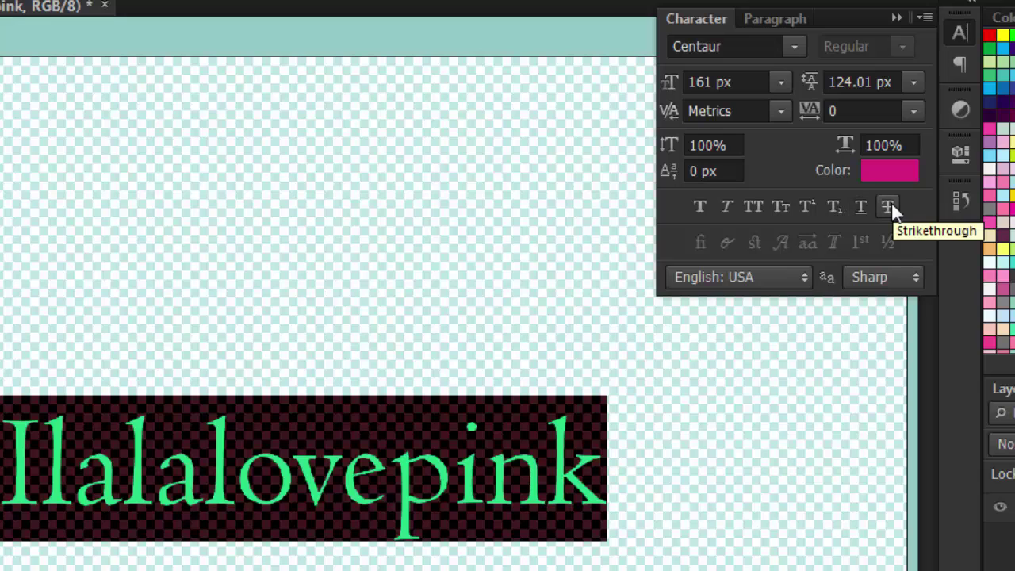
left_click(891, 205)
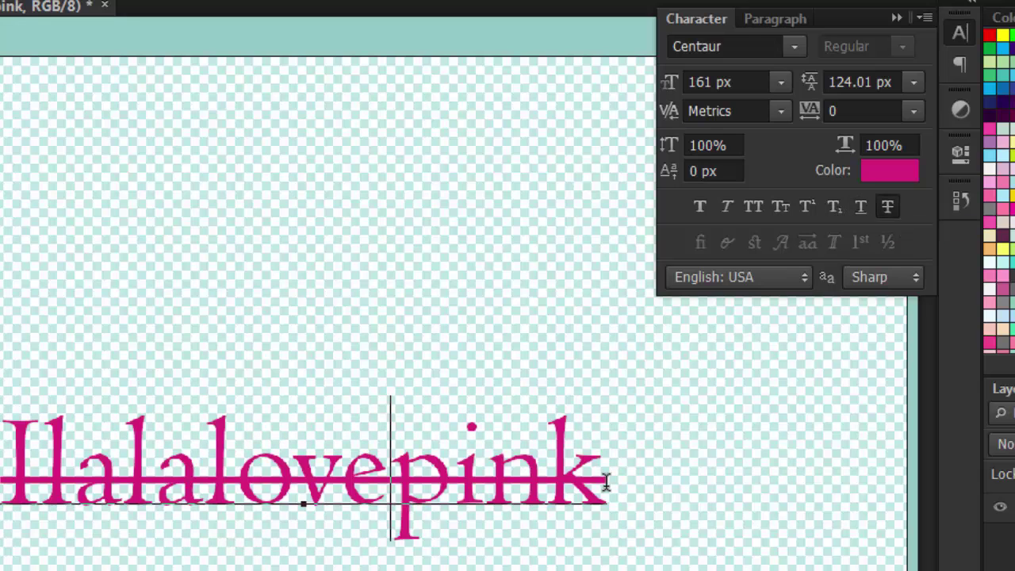
key("ctrl+z")
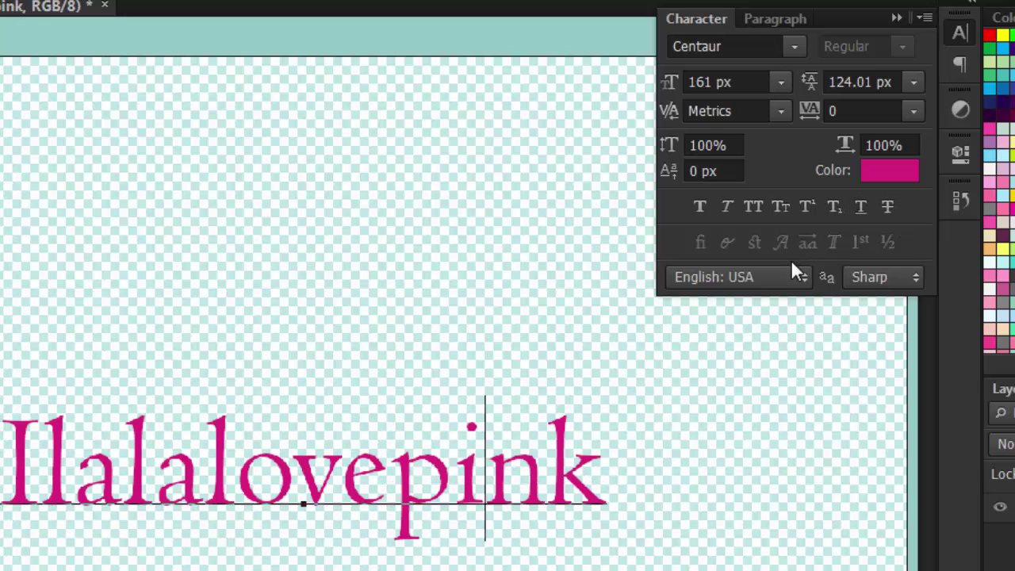
Step: View the available text languages without changing English: USA, and open the anti-aliasing options
left_click(791, 273)
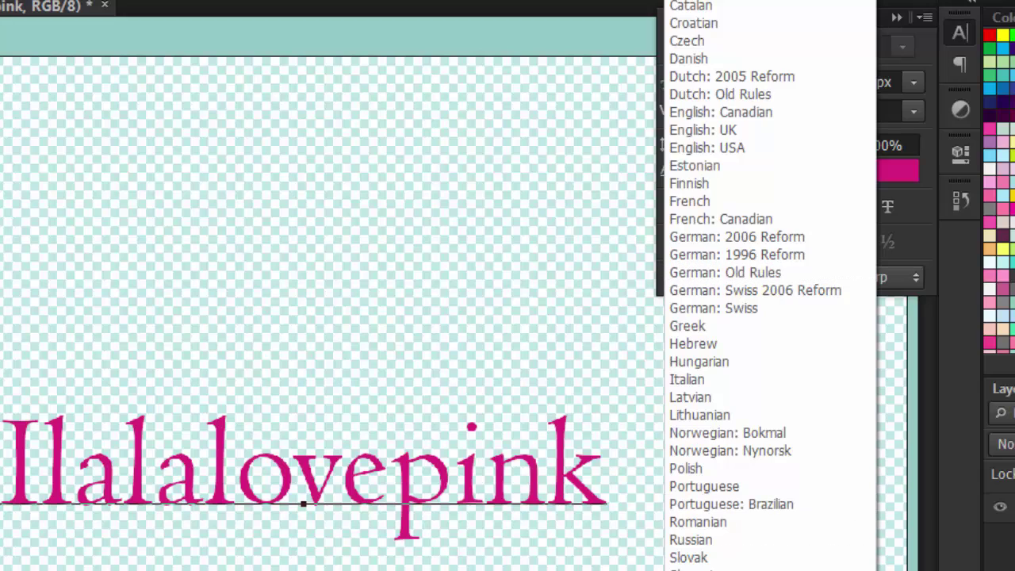
left_click(468, 333)
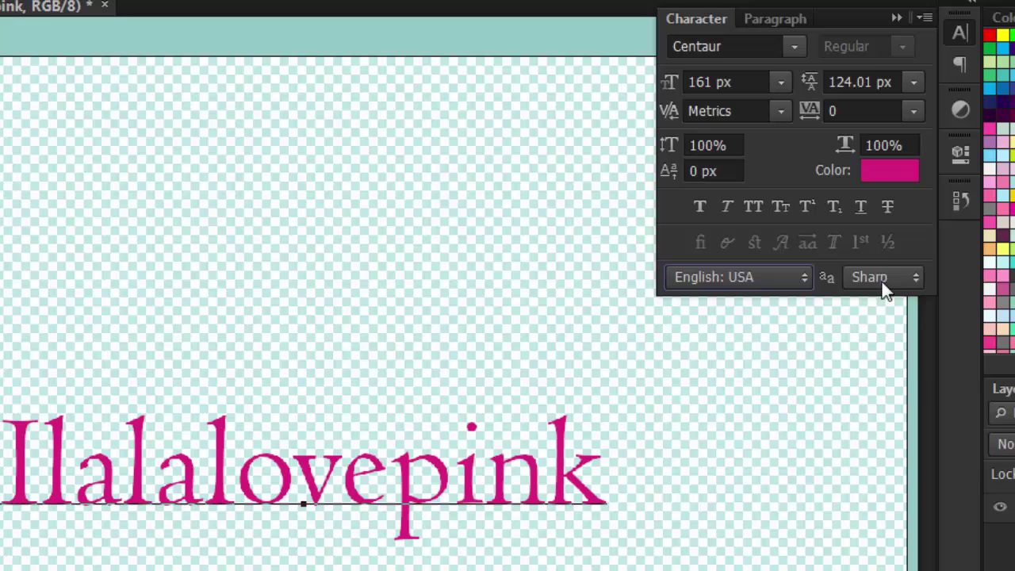
left_click(883, 284)
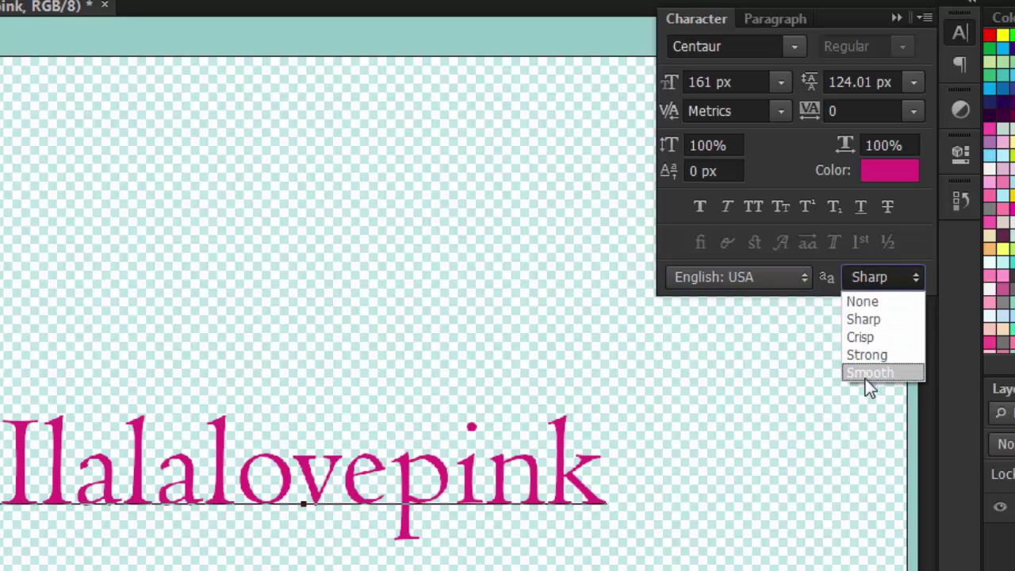